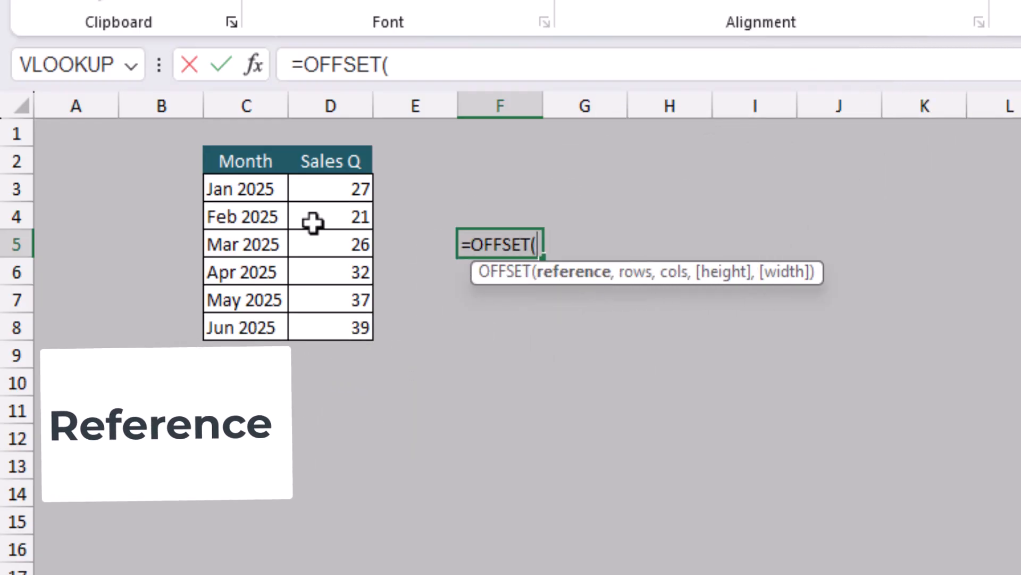
- Complete the OFFSET formula in F5 with reference C2, 3 rows and 1 column, giving =OFFSET(C2,3,1)
text(,)
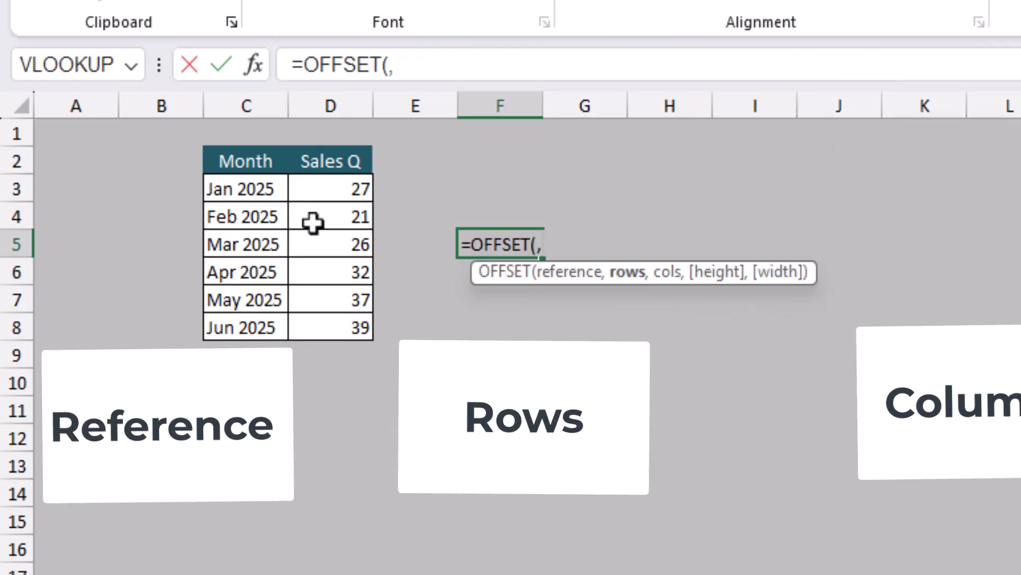
key(BackSpace)
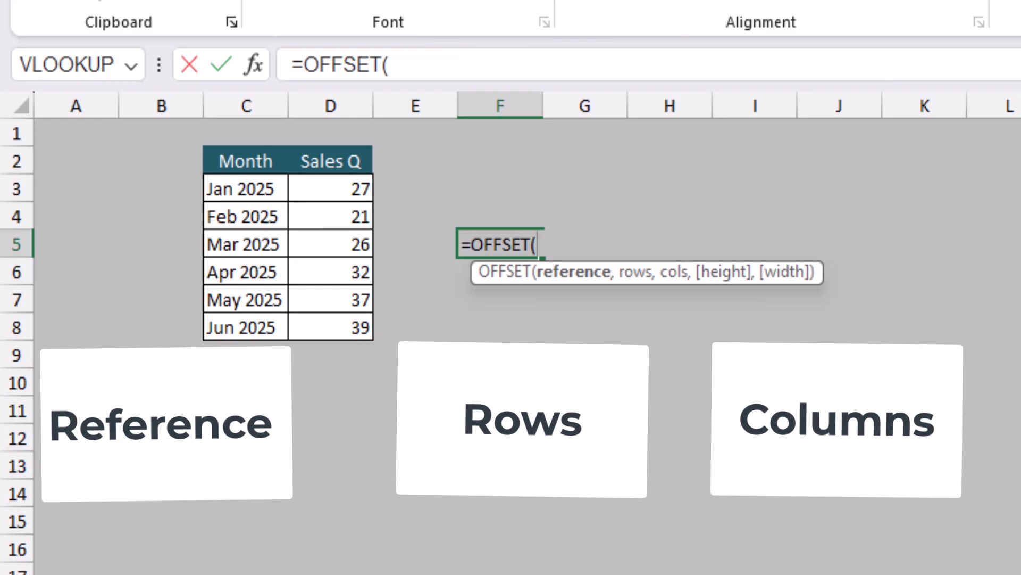
click(243, 162)
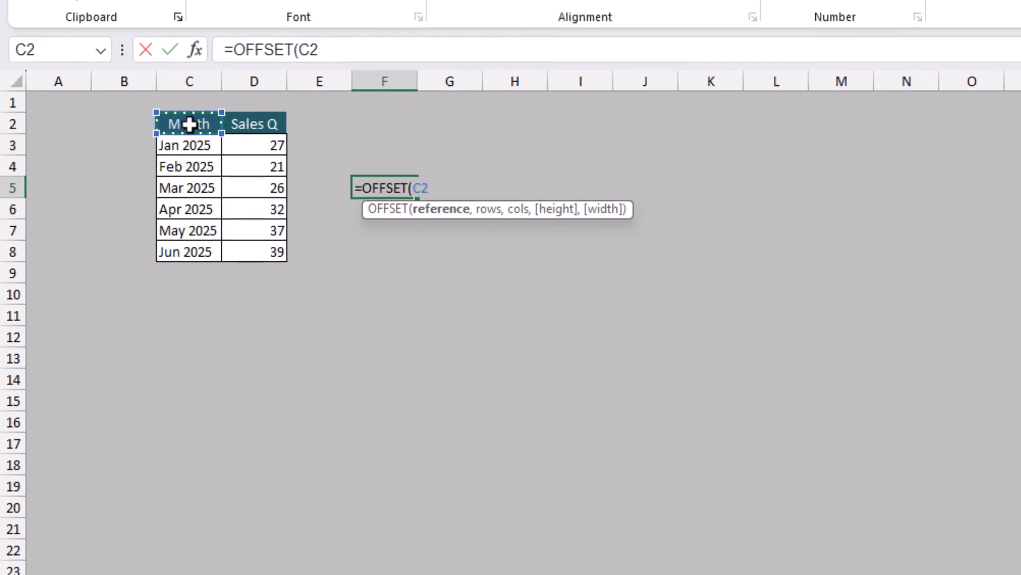
text(,)
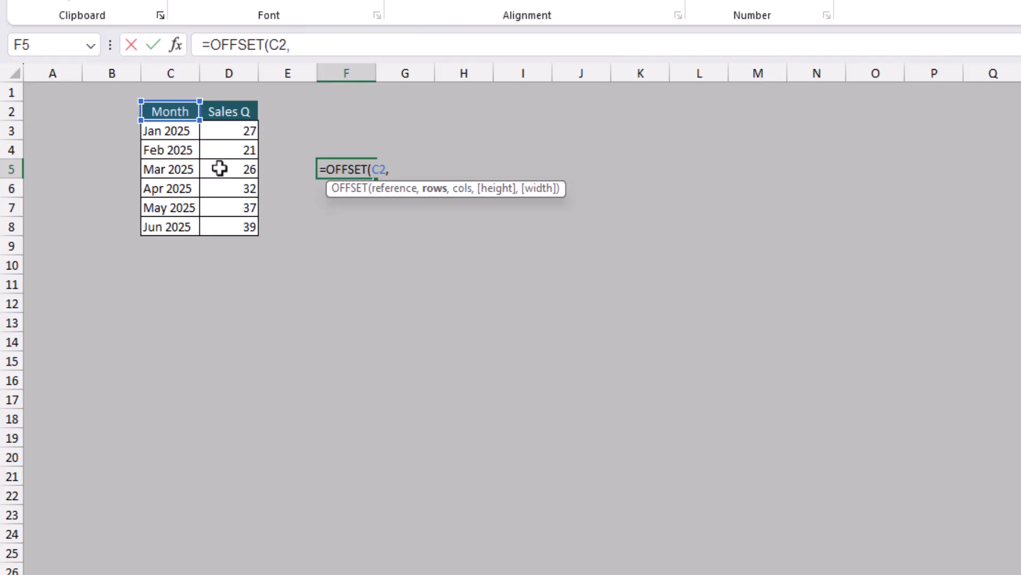
text(3,)
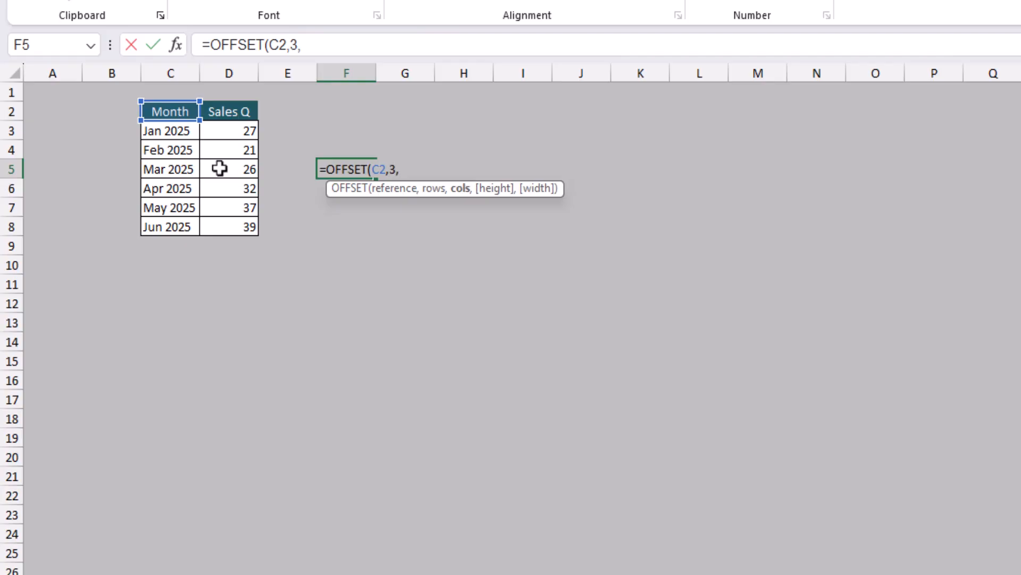
text(1))
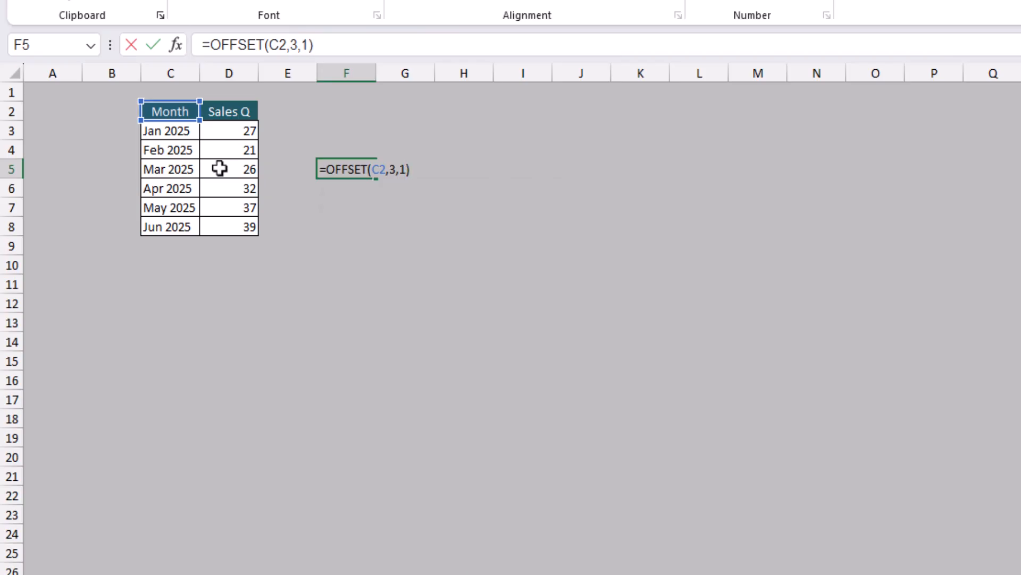
key(Return)
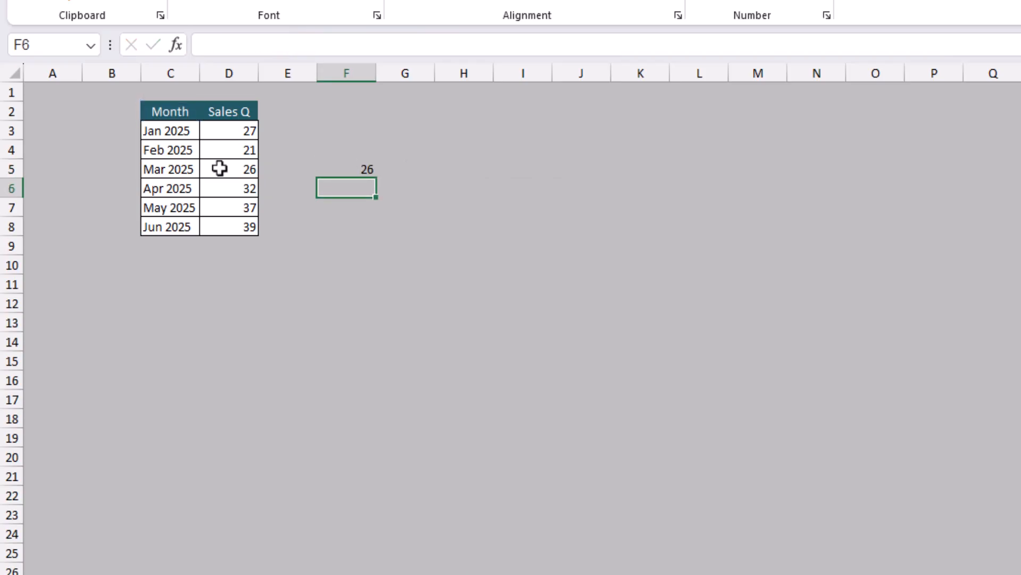
- Extend the OFFSET formula in F5 with a height of 3 and a width of 1, giving =OFFSET(C2,3,1,3,1)
click(220, 168)
click(329, 165)
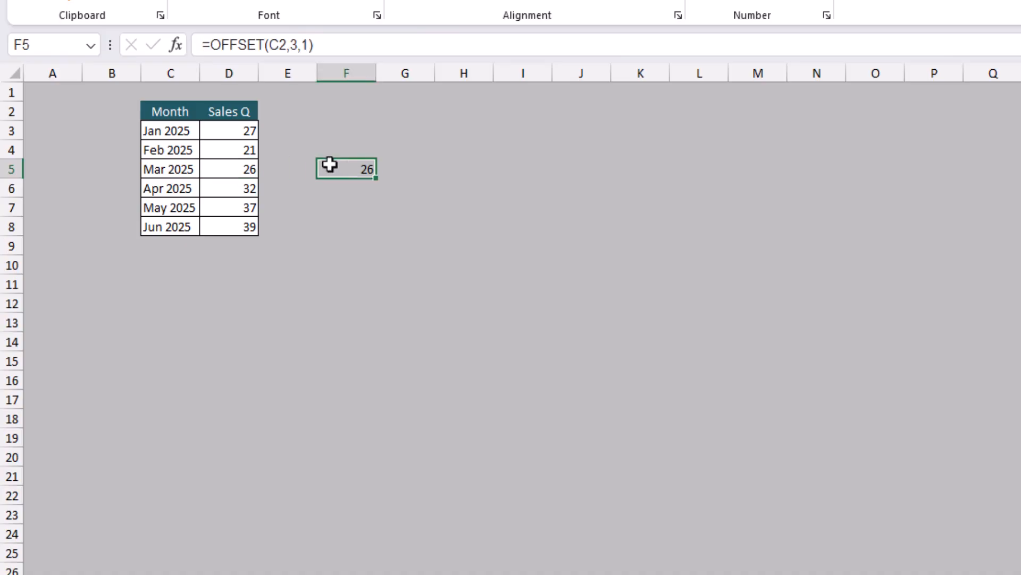
click(392, 39)
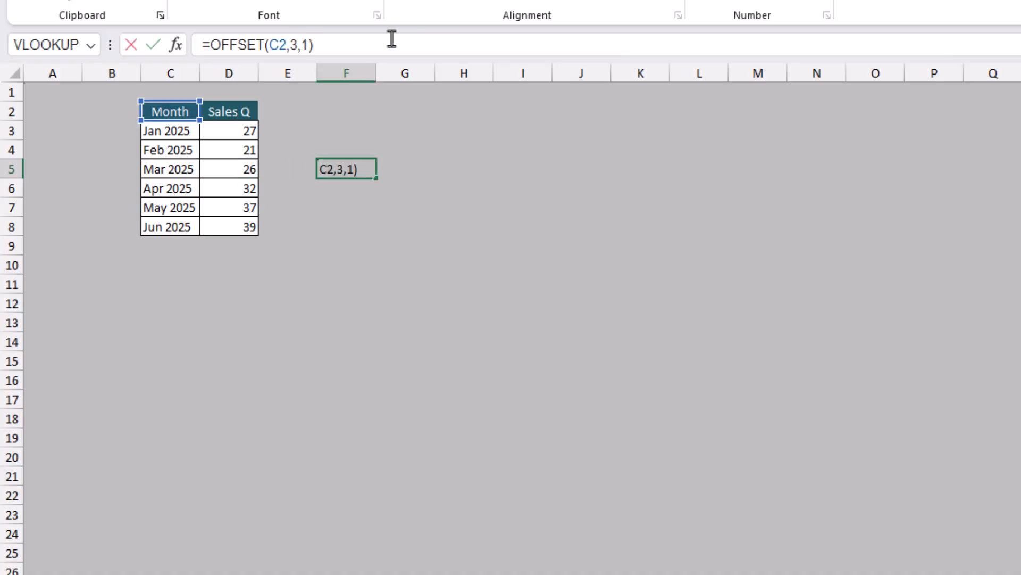
key(BackSpace)
text(,)
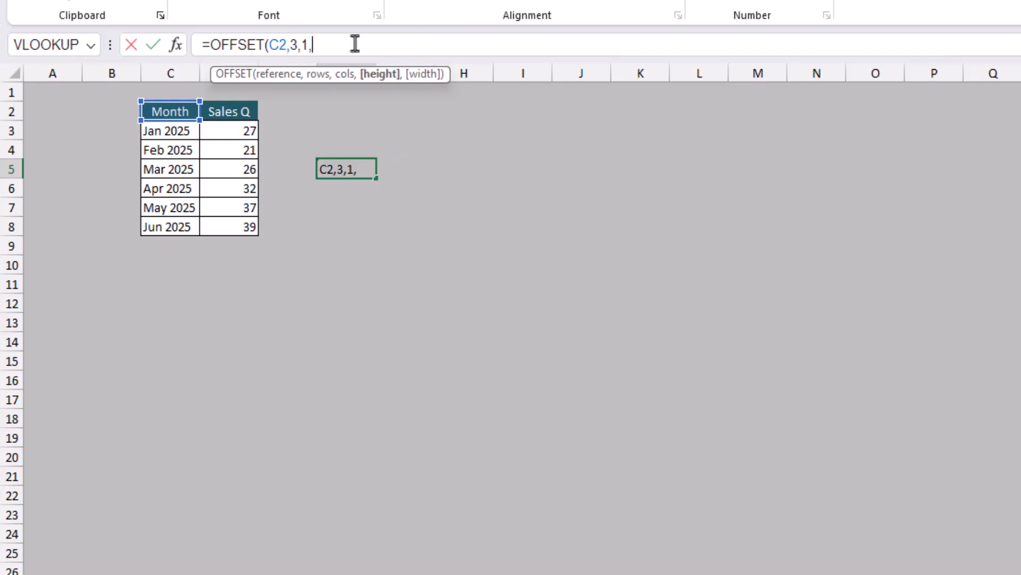
text(3,)
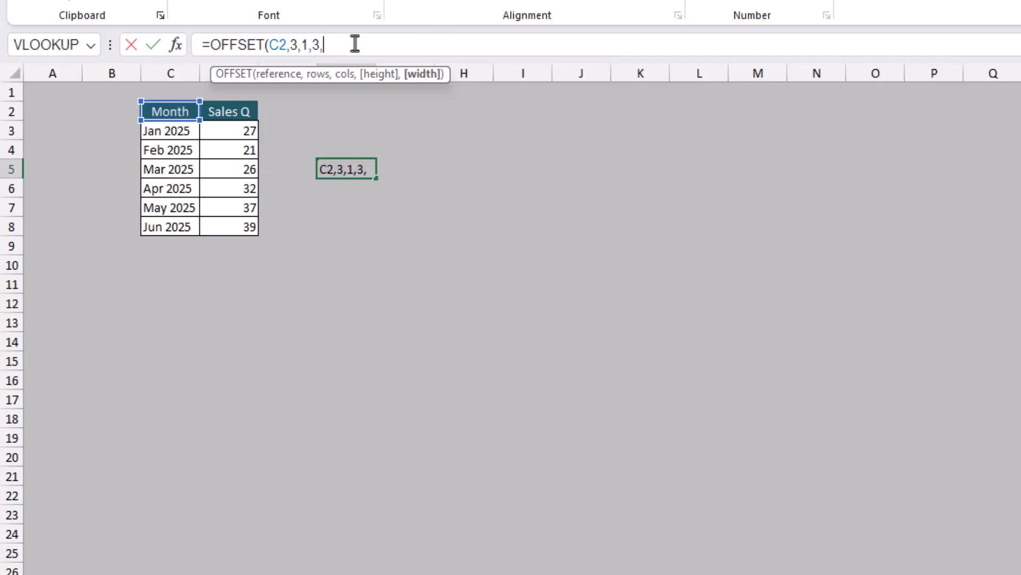
text(1))
key(Return)
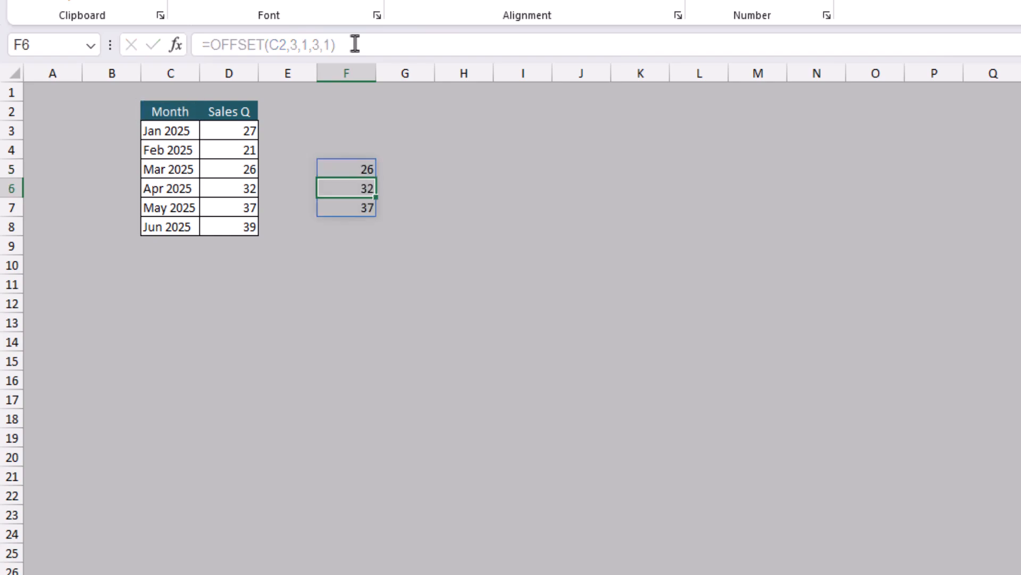
click(326, 287)
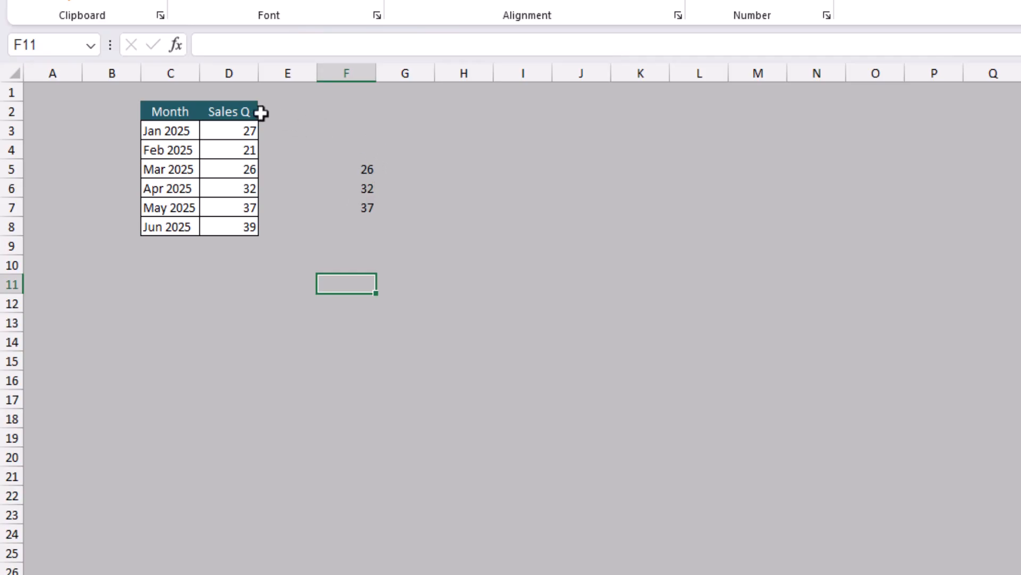
- Start wrapping the OFFSET formula in F5 in a SUM function
drag(251, 130, 250, 169)
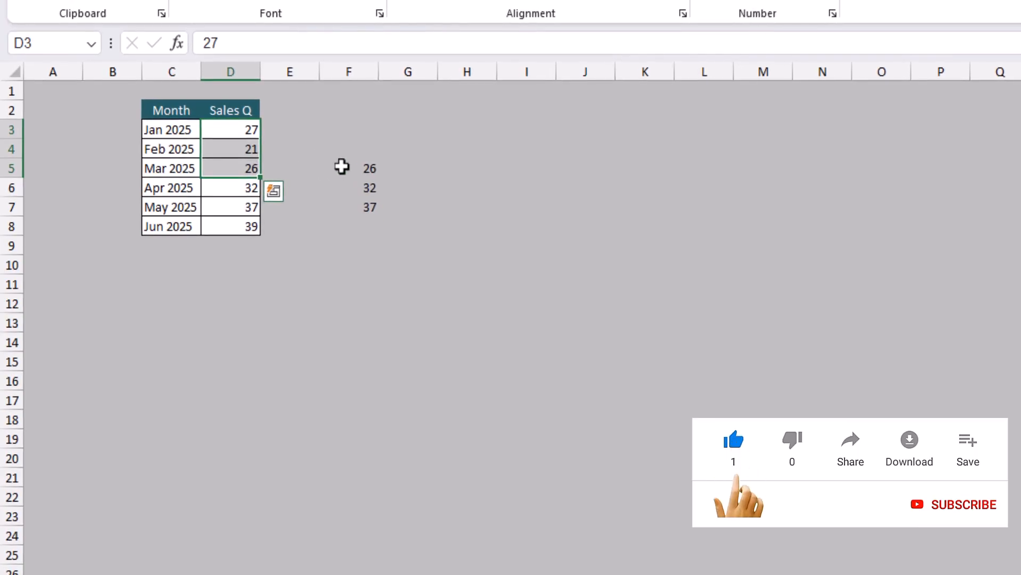
click(342, 166)
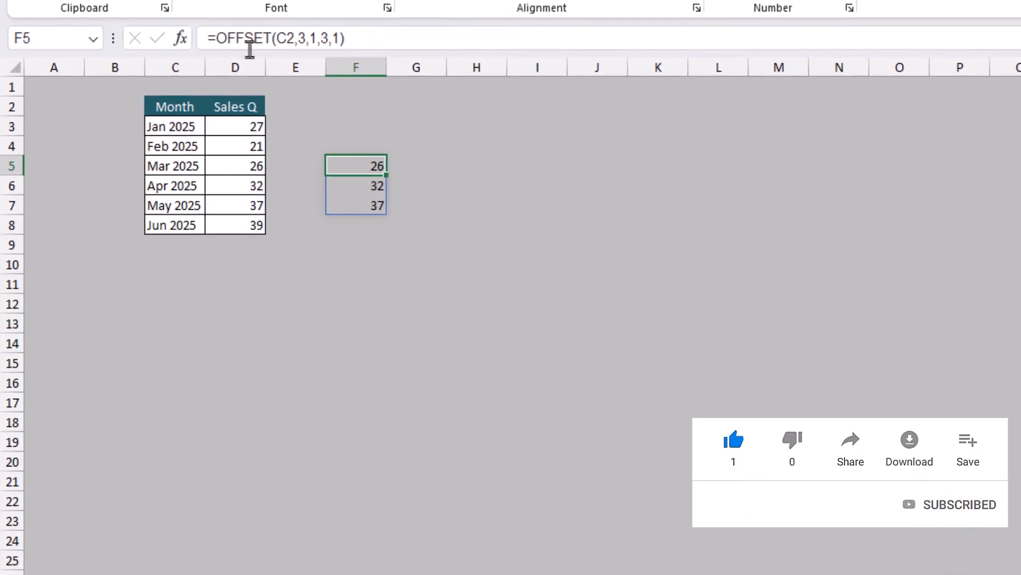
click(214, 40)
text(sum)
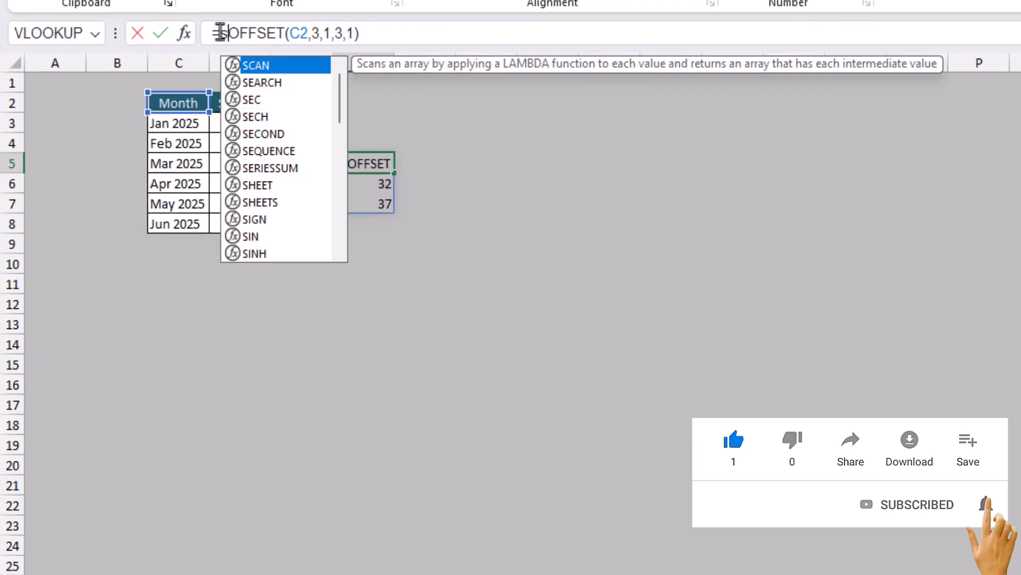
key(Tab)
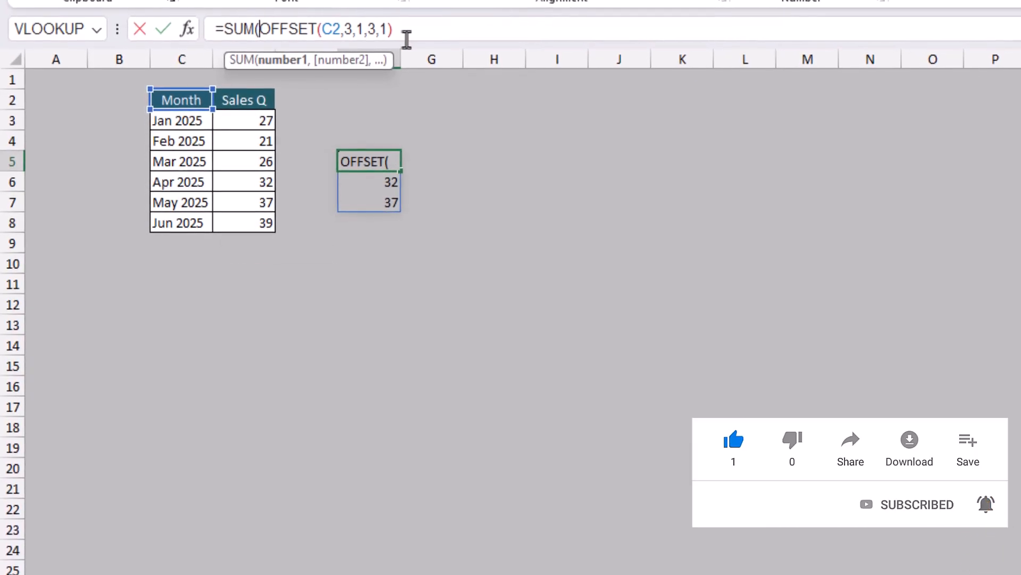
- Replace the OFFSET arguments after C2 so F5 reads =SUM(OFFSET(C2,1,1,3)), and check it against D3:D5
drag(404, 30, 341, 21)
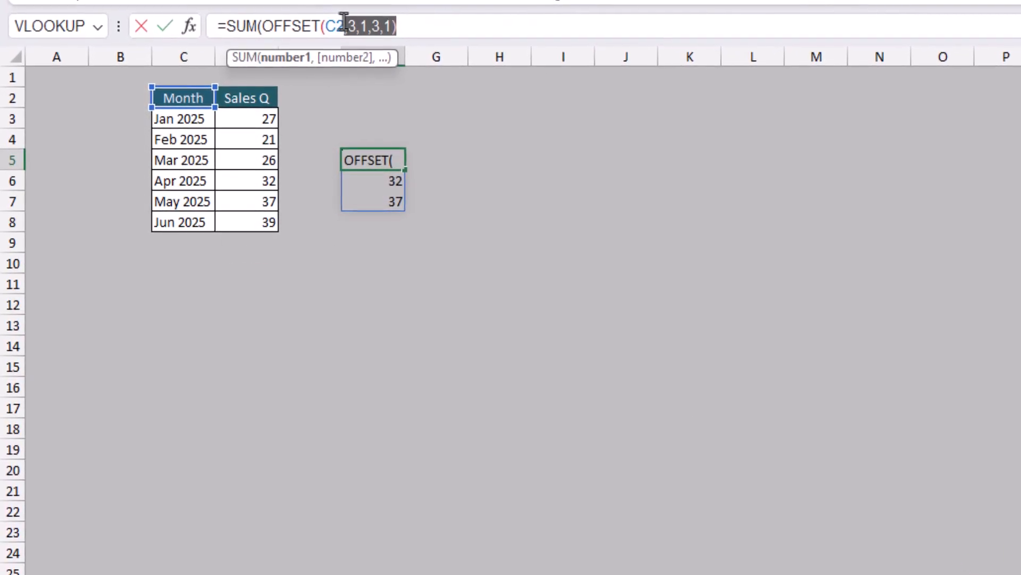
key(BackSpace)
text(,)
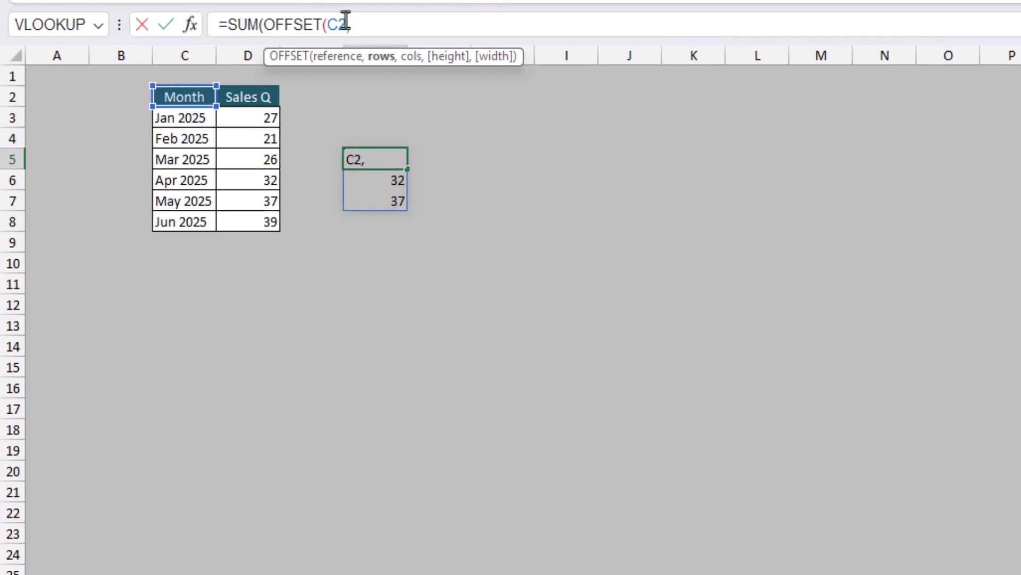
text(1,)
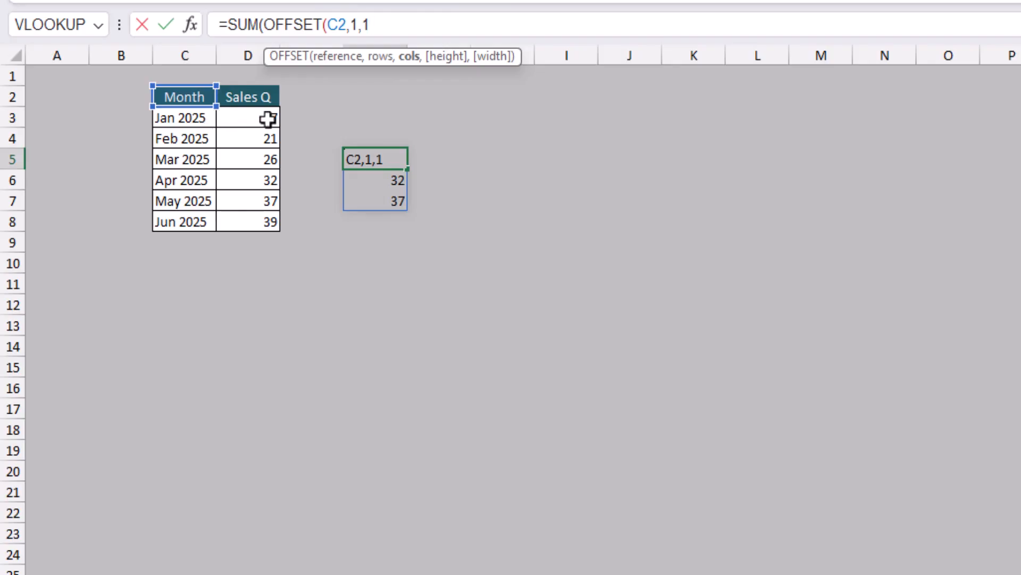
text(1,)
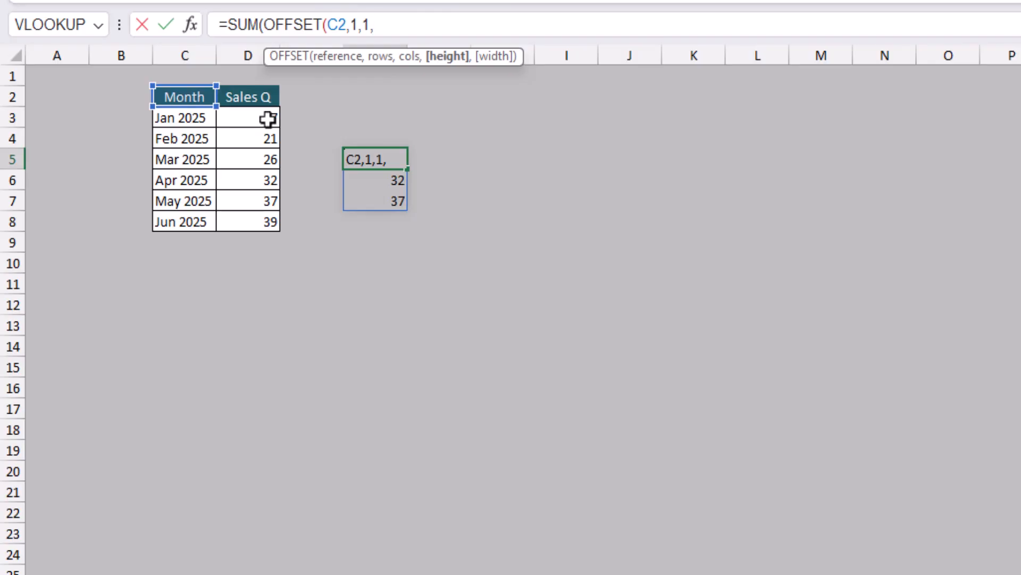
text(3)))
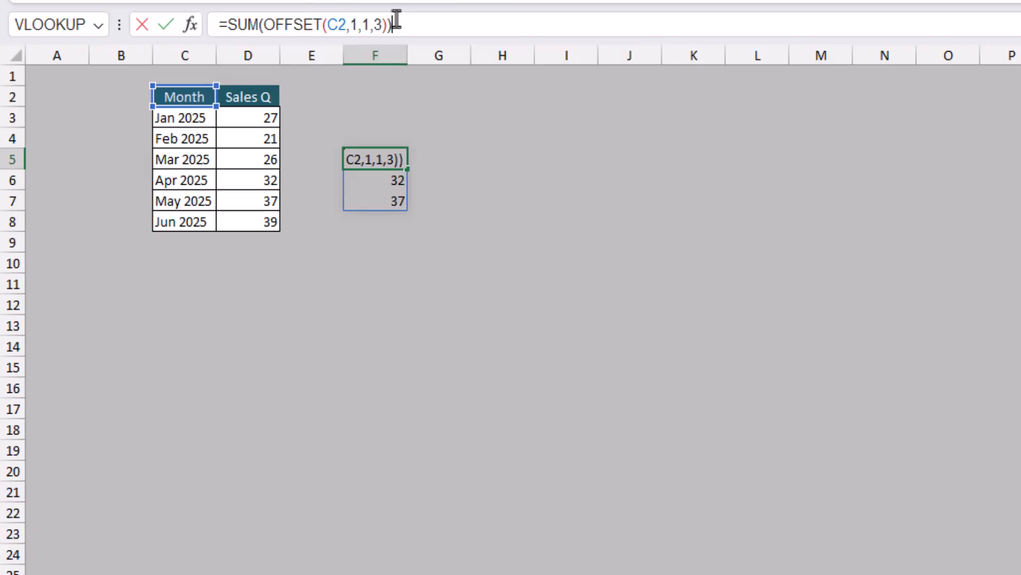
key(Return)
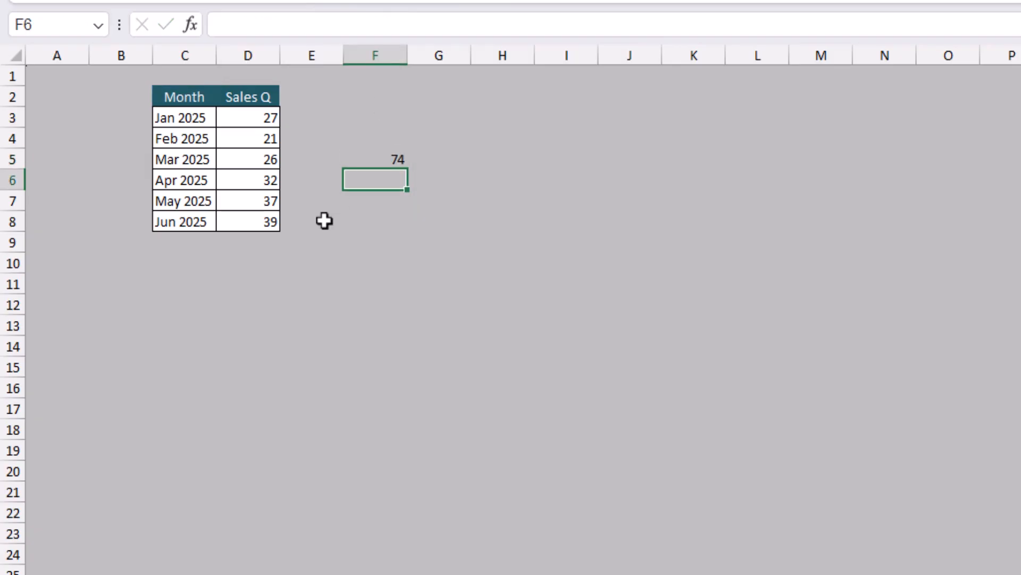
click(265, 118)
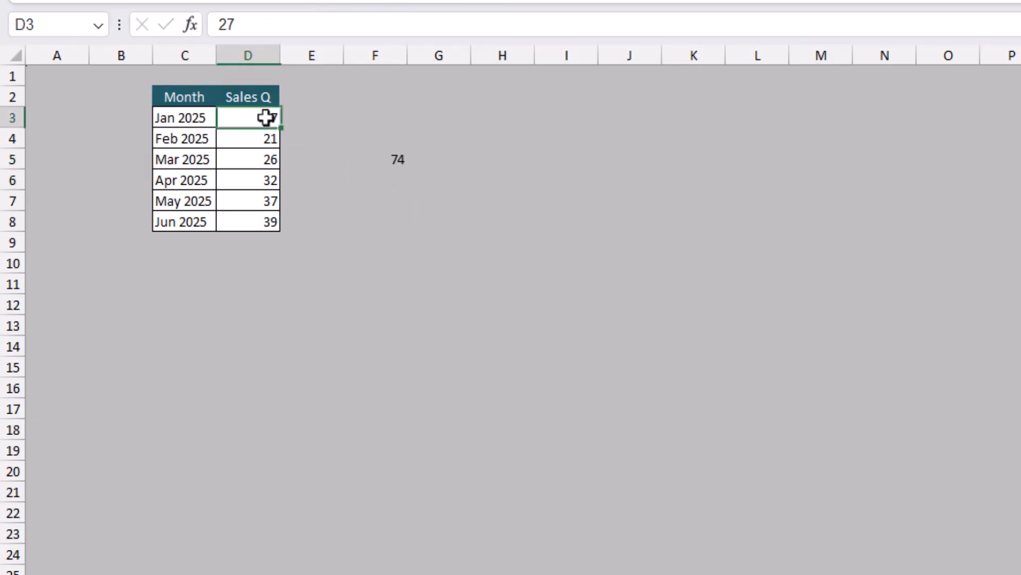
drag(265, 117, 257, 156)
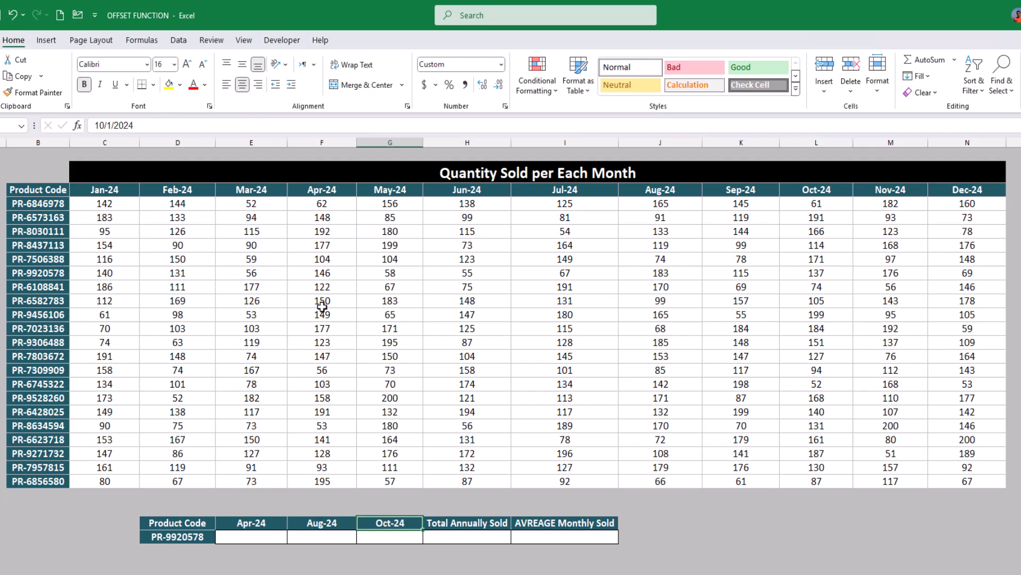
- Begin an OFFSET formula in the Apr-24 cell of the summary table, using the Product Code header B3 as reference
click(322, 301)
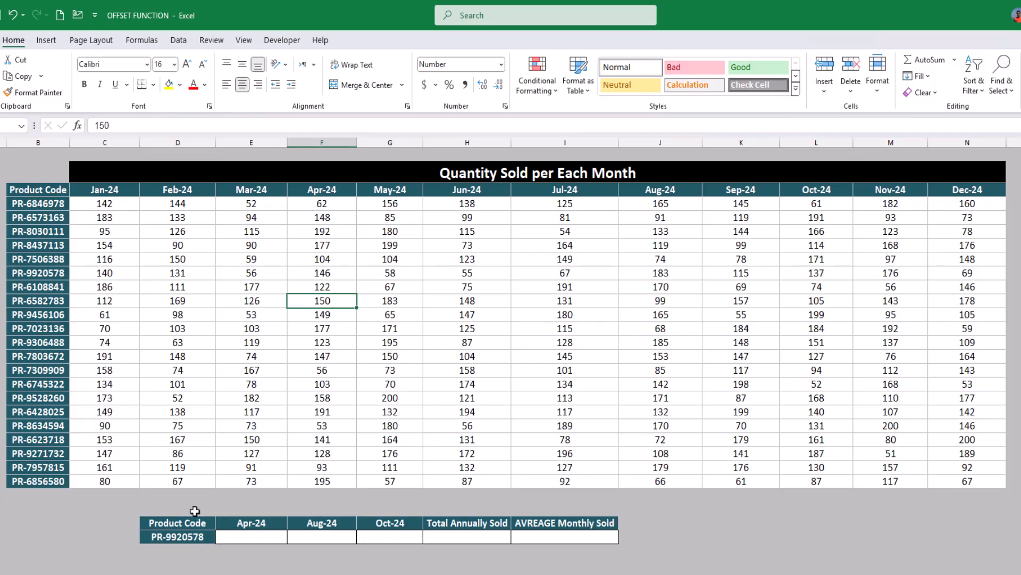
click(240, 537)
text(=of)
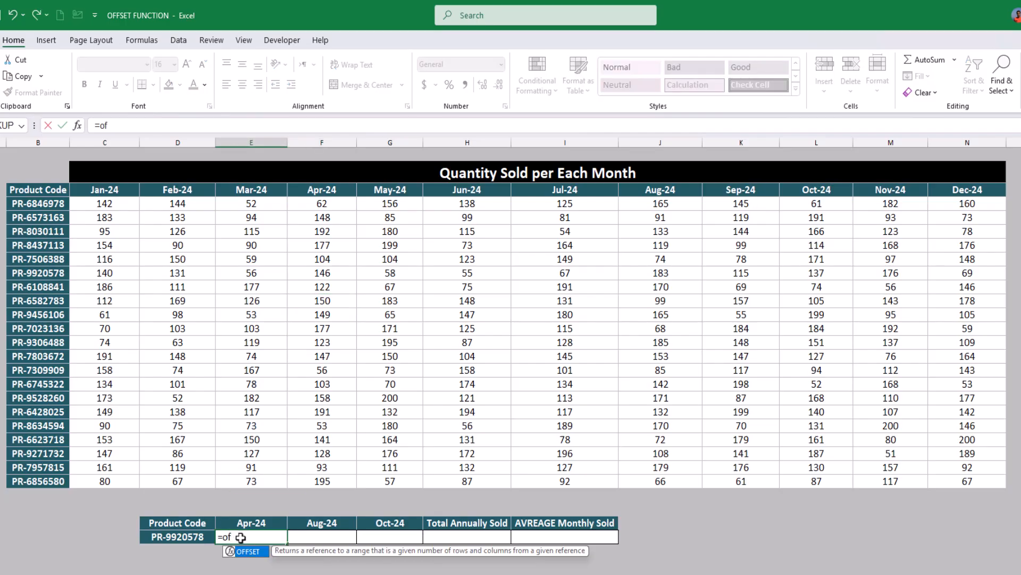
key(Tab)
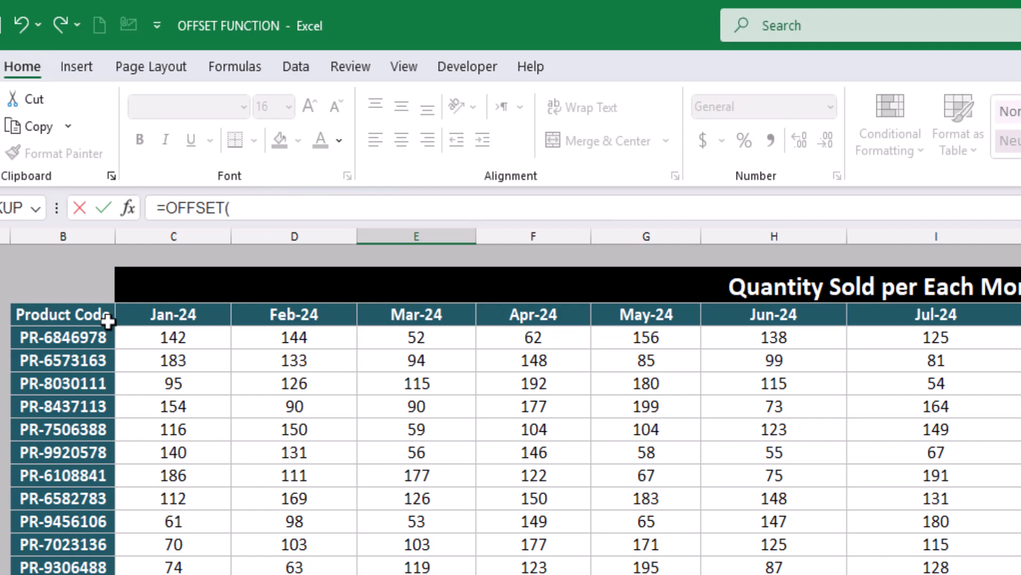
click(57, 192)
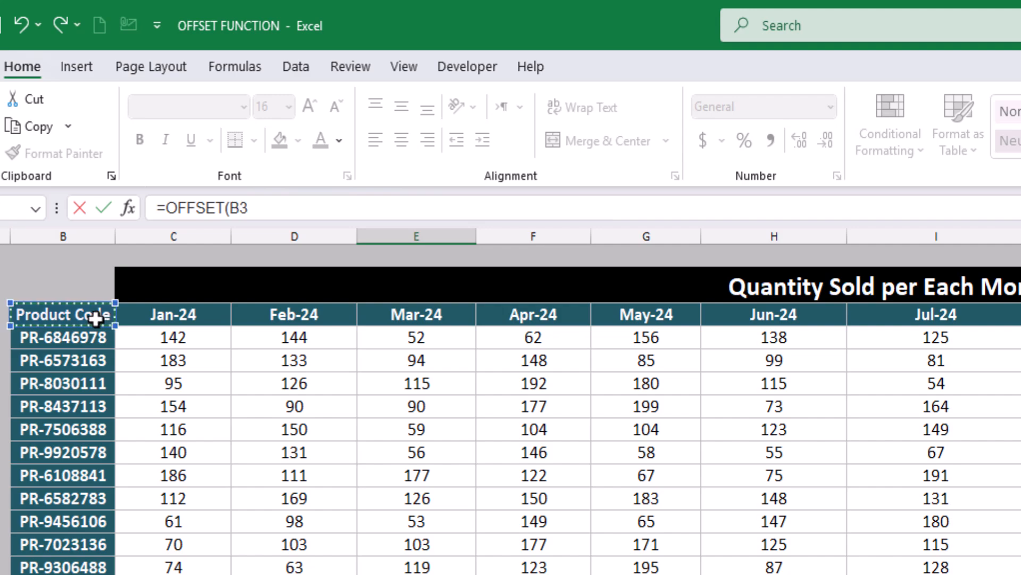
text(,)
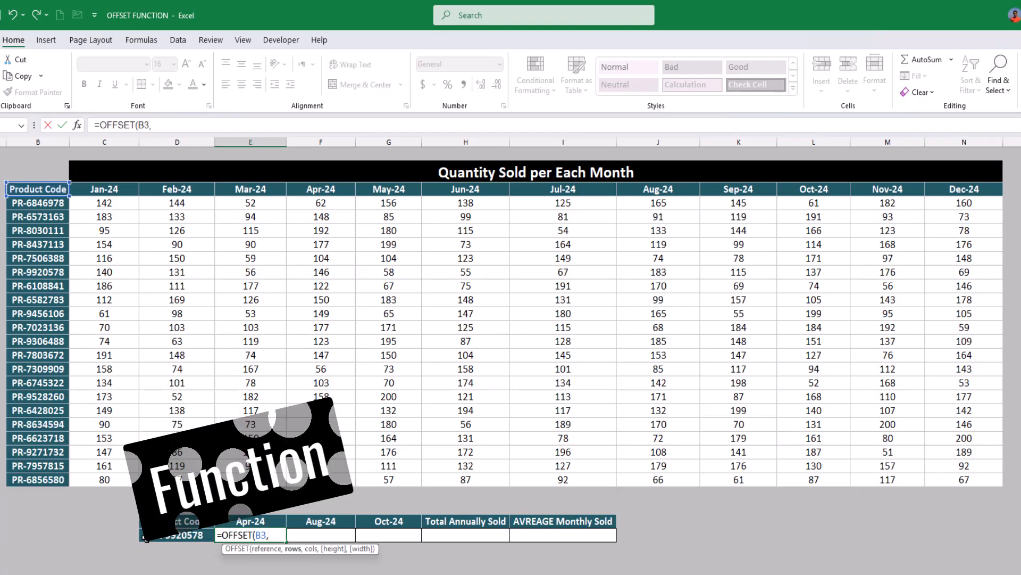
- Add MATCH(D28,B4:B24,0) as the rows argument of the OFFSET formula to find the product code with an exact match
text(m)
text(a)
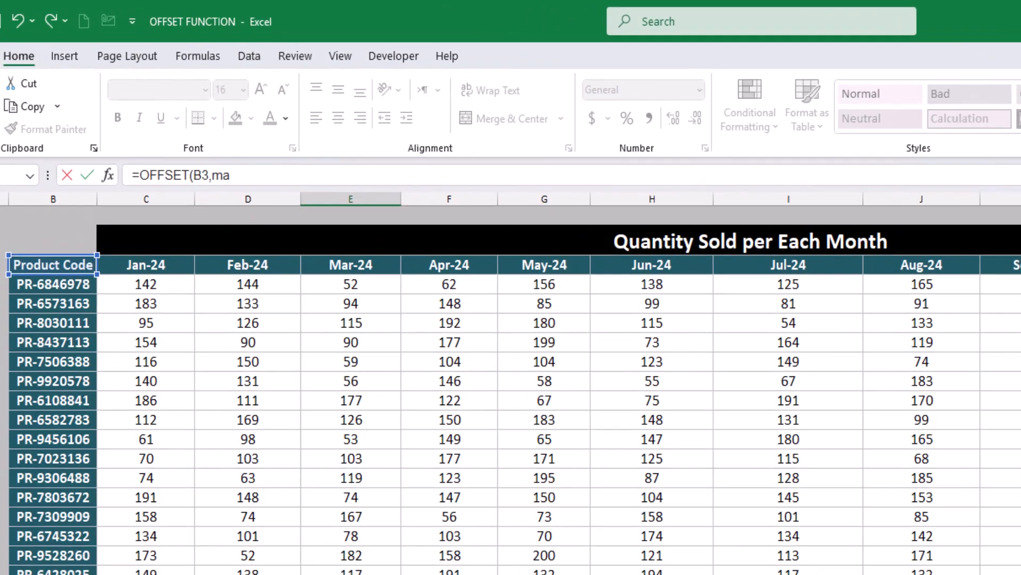
text(t)
key(Tab)
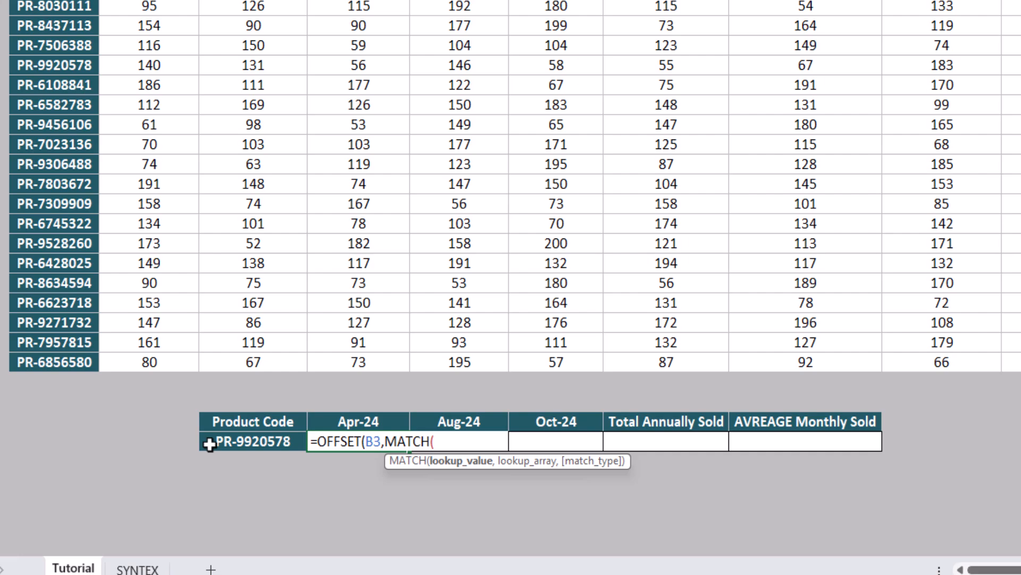
click(209, 443)
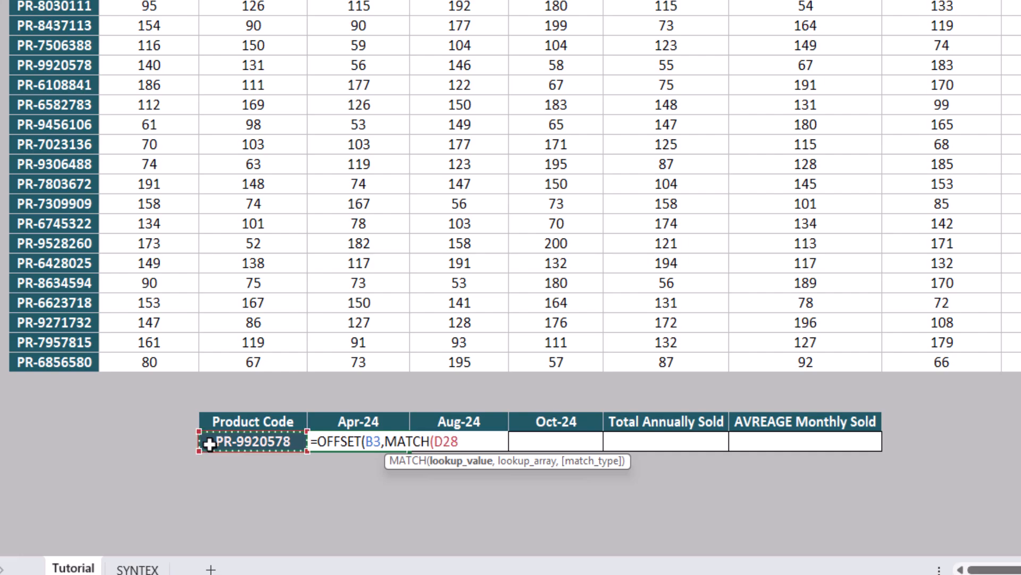
text(,)
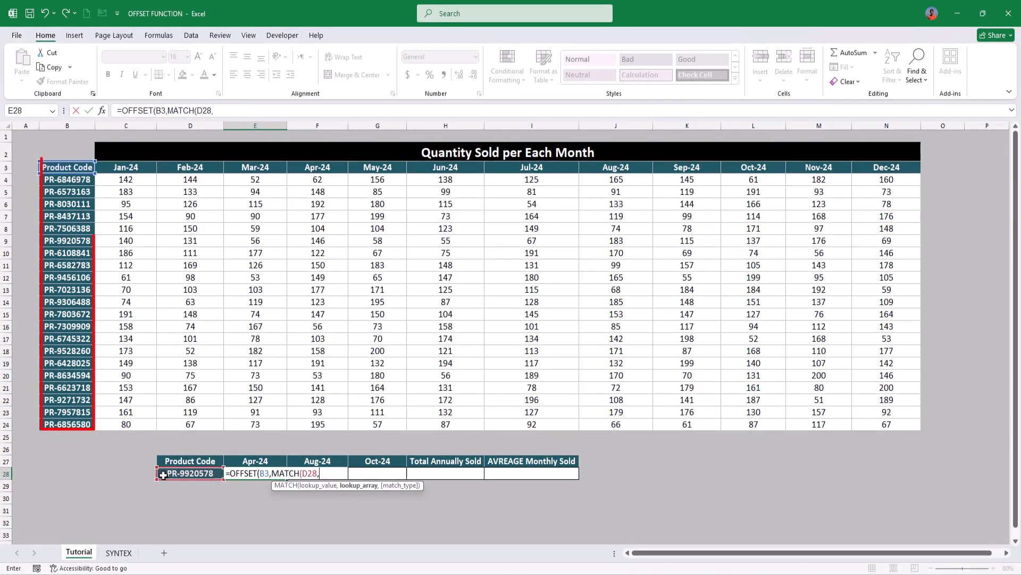
drag(85, 181, 79, 424)
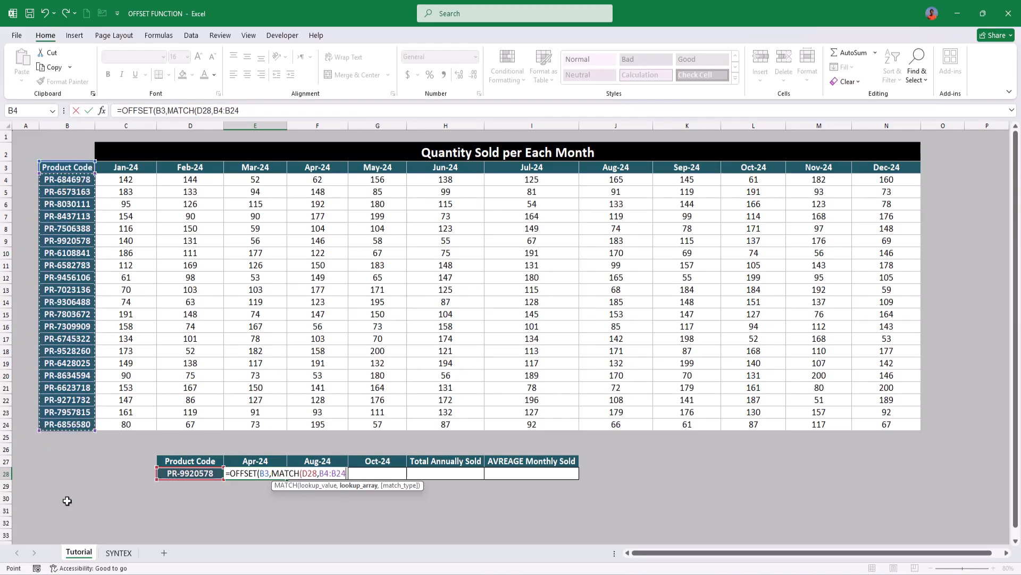
text(,0)
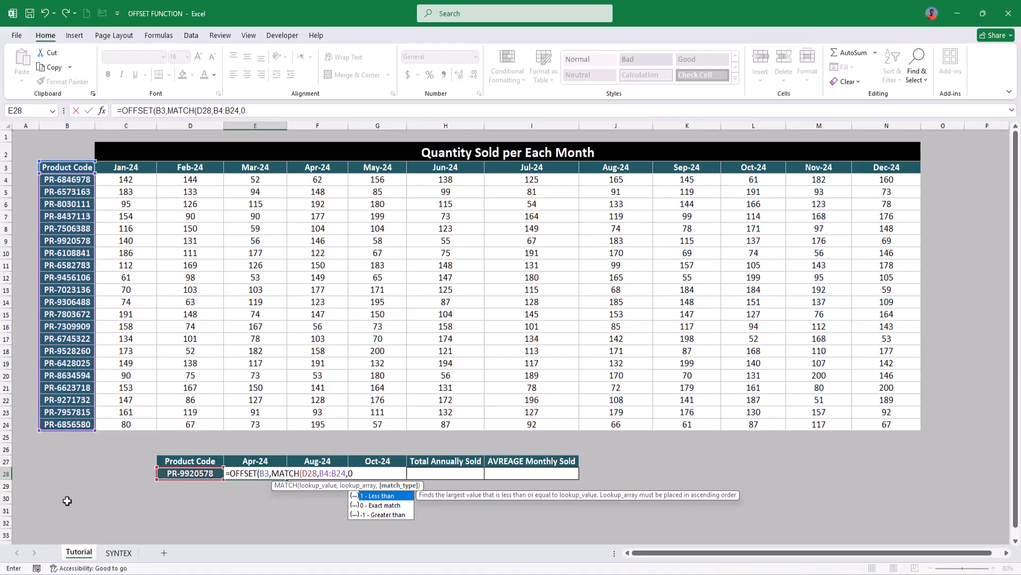
text())
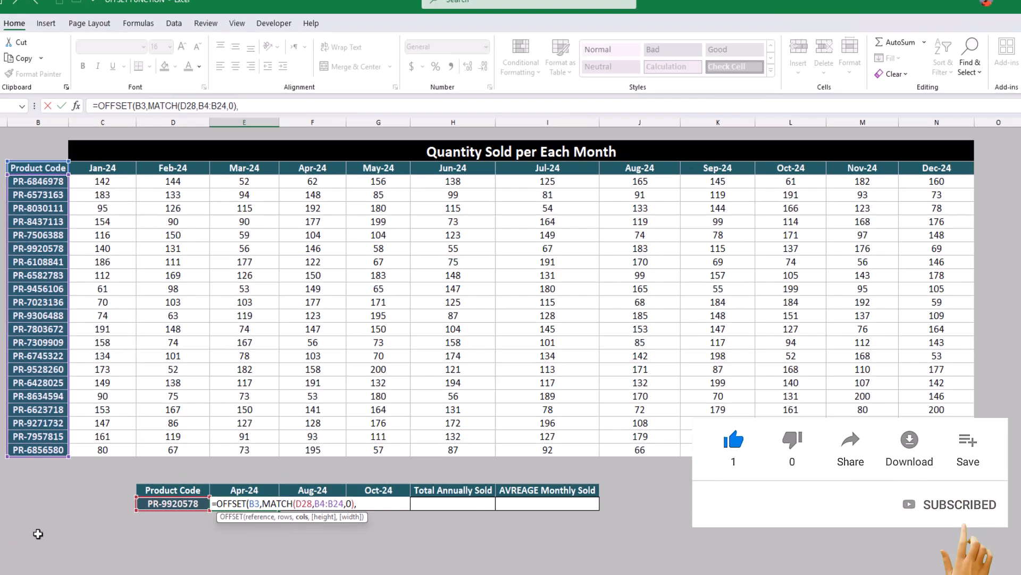
text(,)
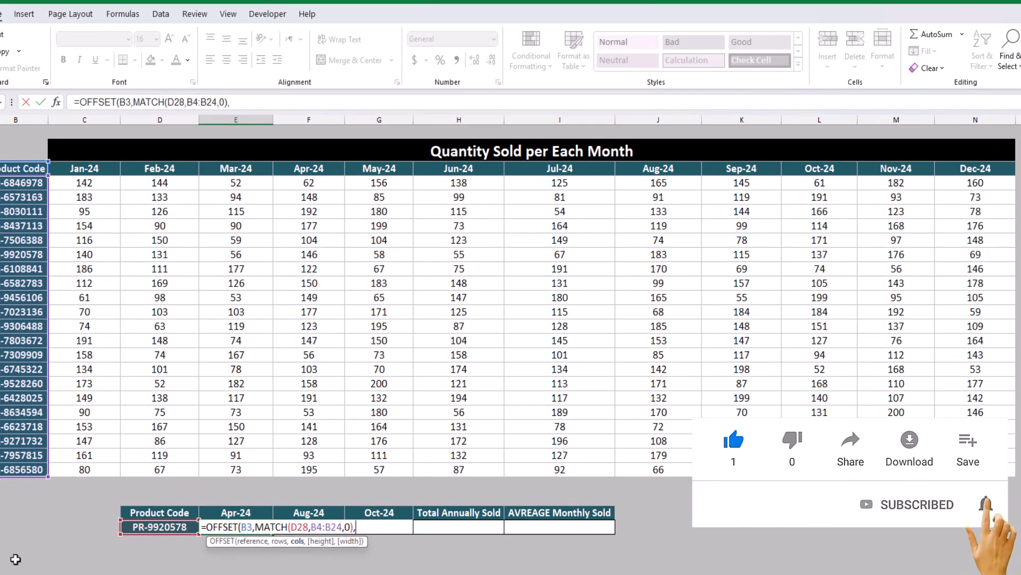
- Complete the formula with MATCH(E27,C3:N3,0) as the columns argument, and check the result against the product's row 9
text(mat)
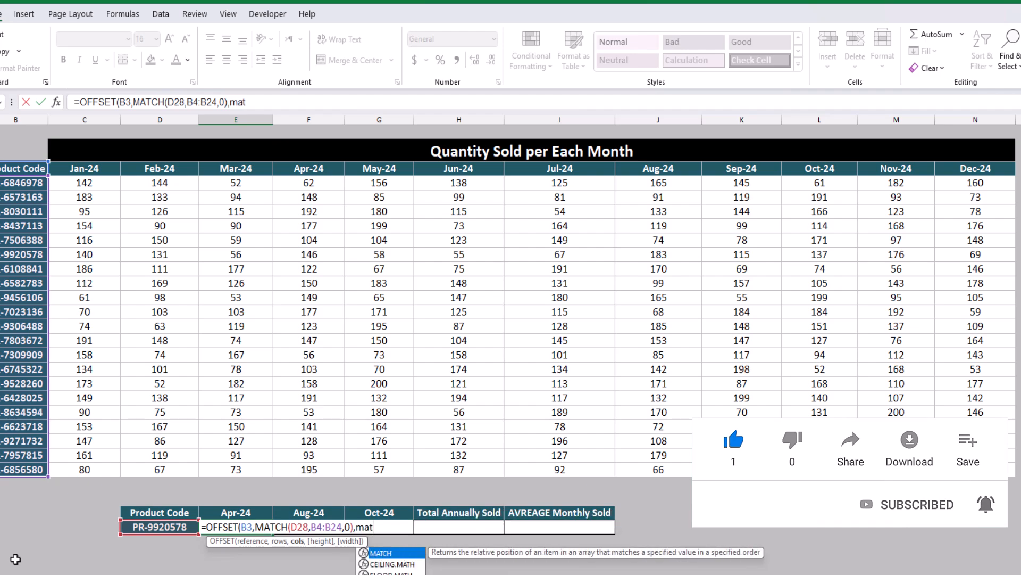
key(Tab)
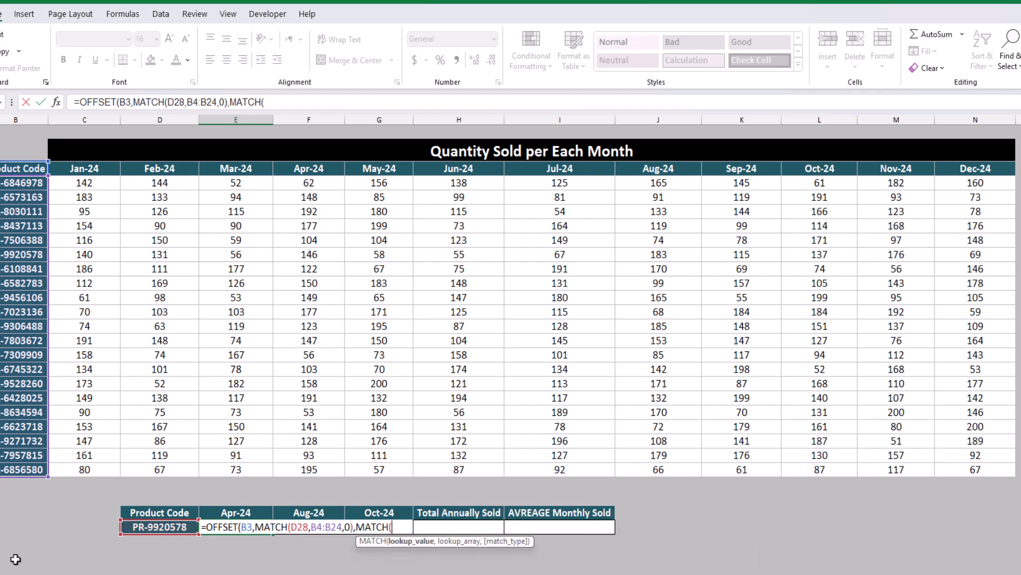
key(Up)
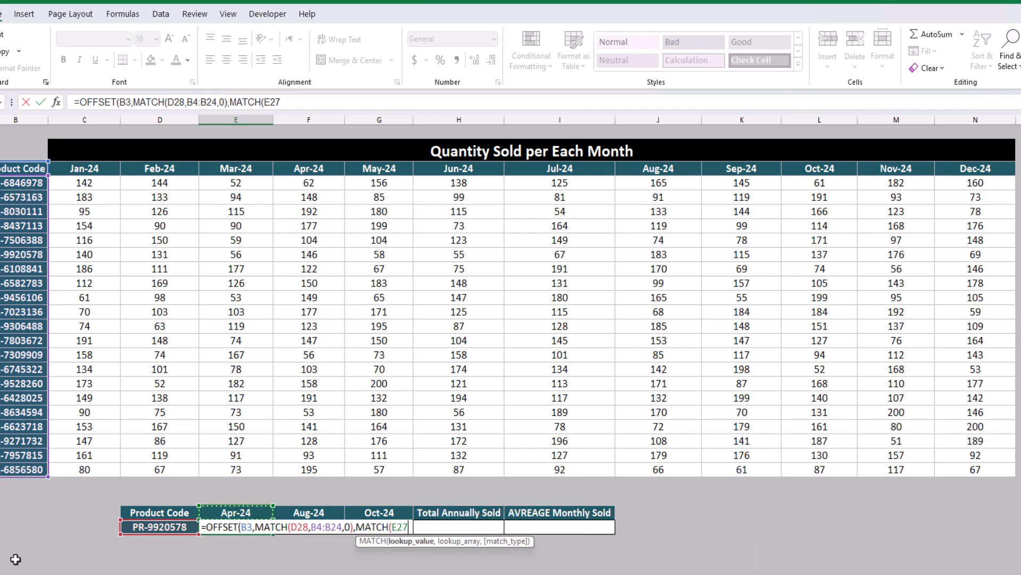
text(,)
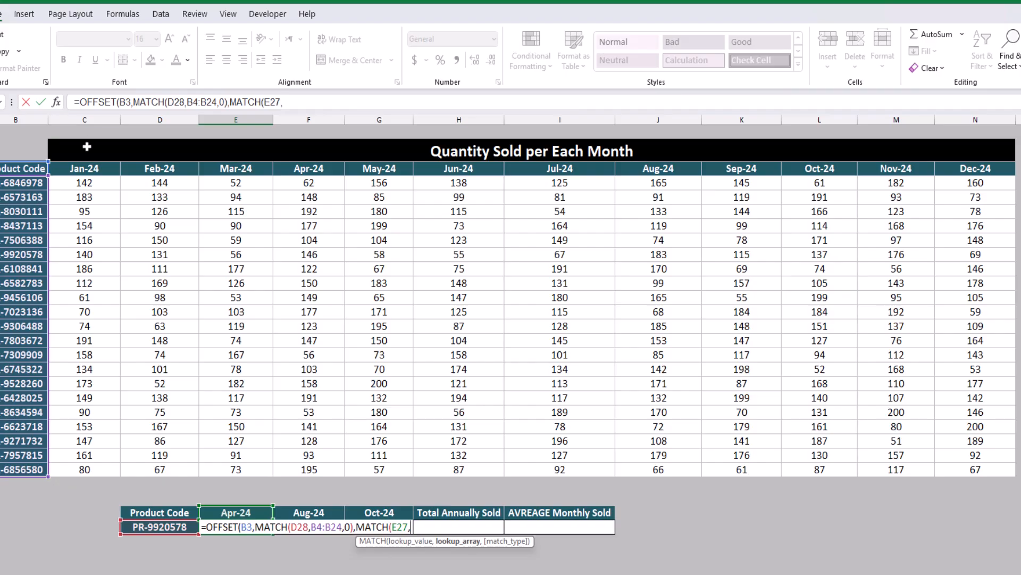
click(89, 167)
key(ctrl+shift+Right)
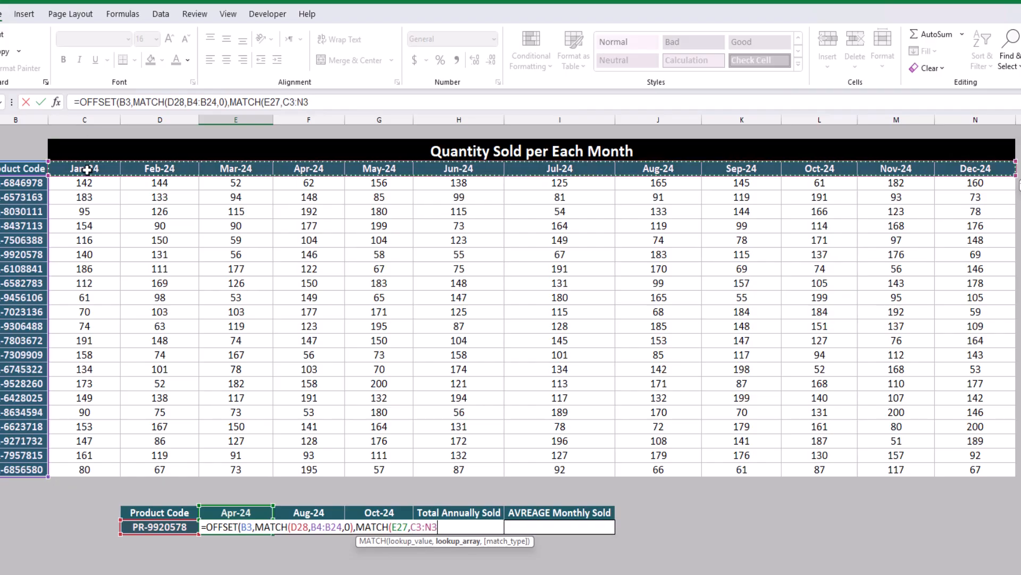
text(,0)
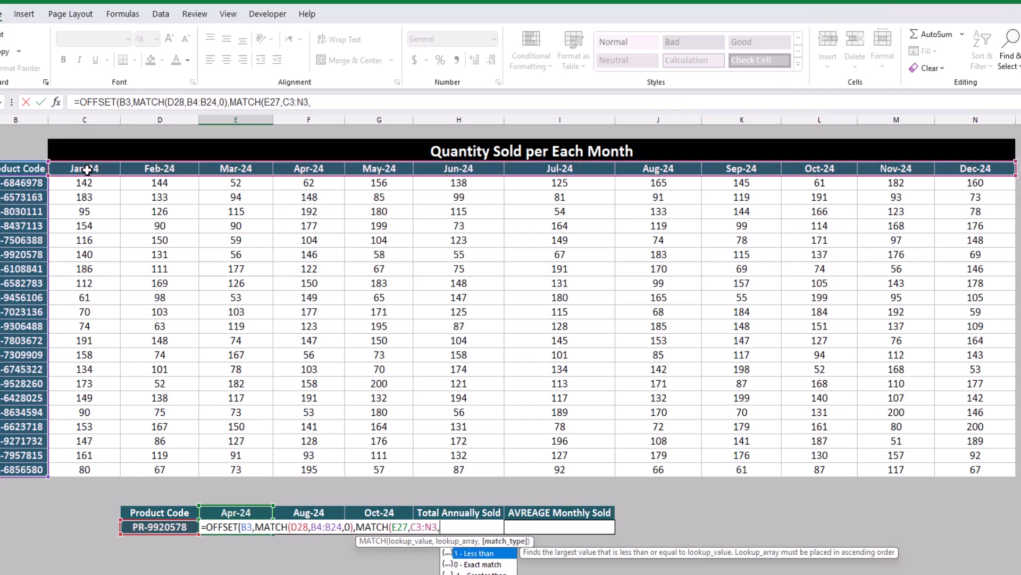
text())
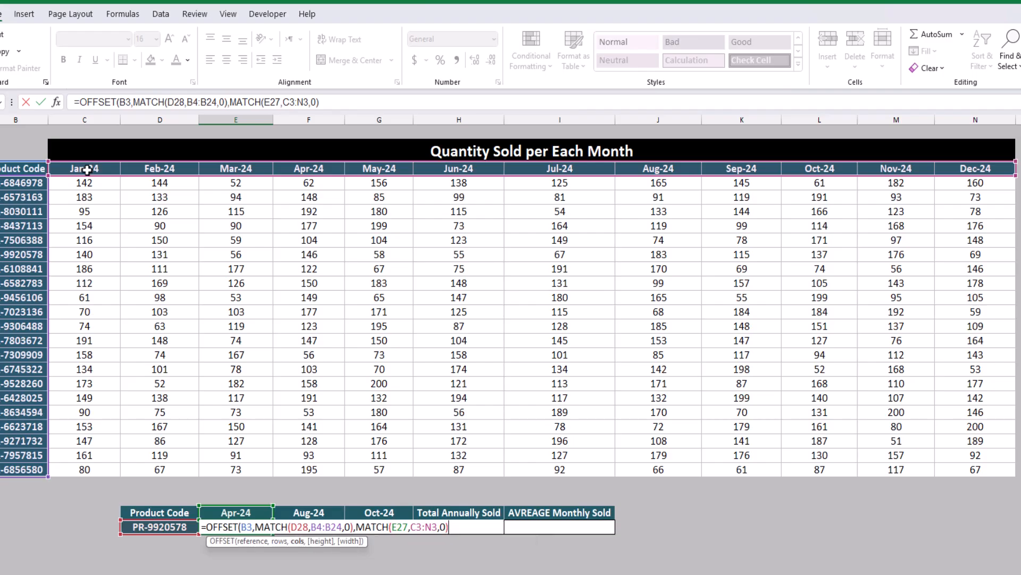
text())
key(Return)
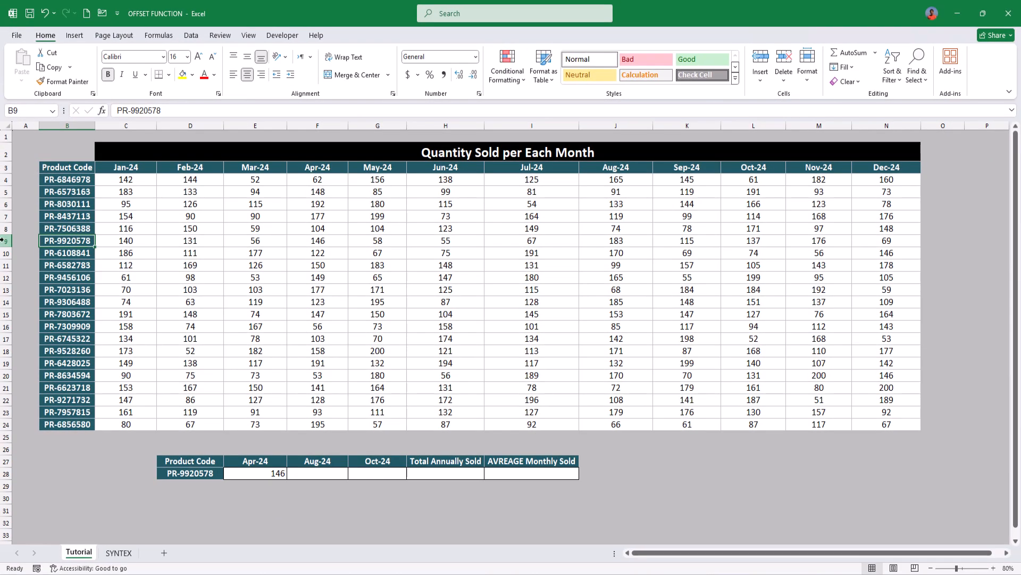
click(4, 240)
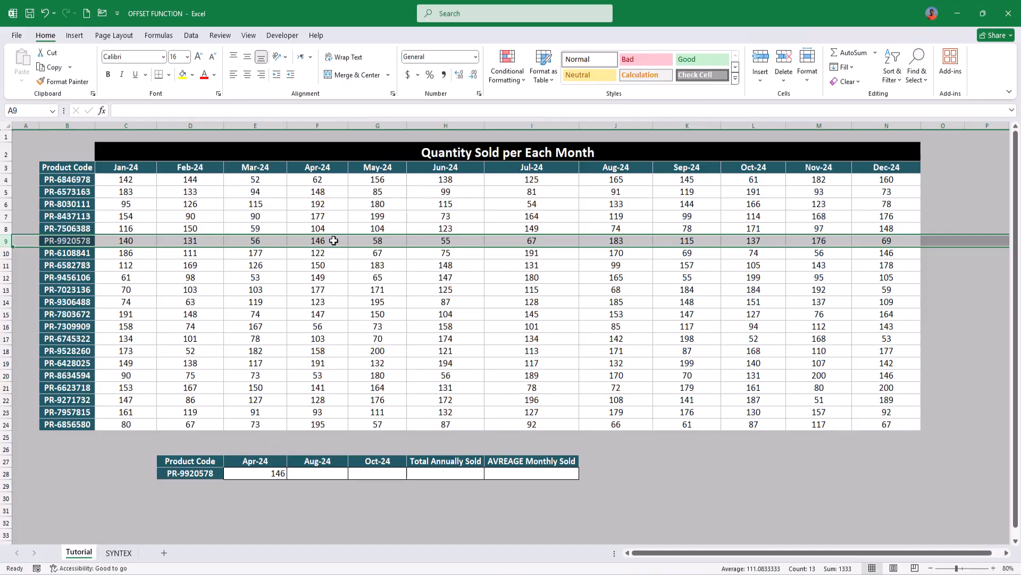
- Make the references $B$3, $D$28 and $B$4:$B$24 absolute in the E28 formula
click(270, 473)
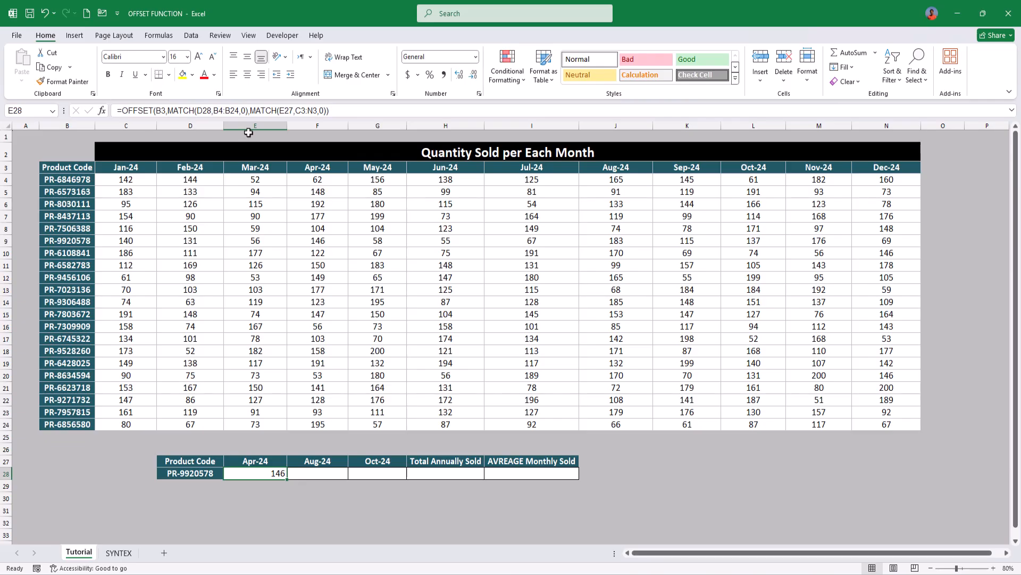
click(162, 111)
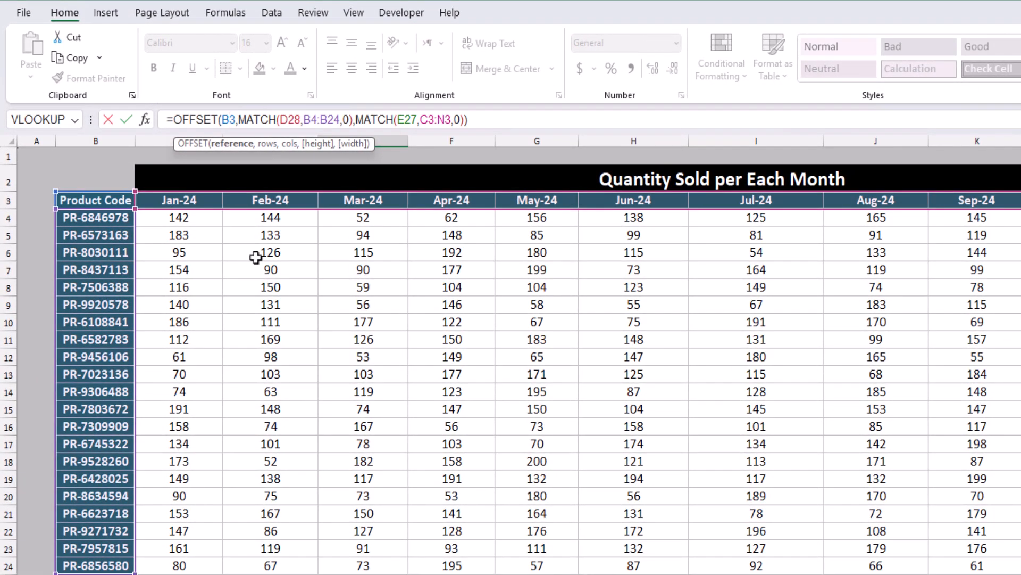
key(F4)
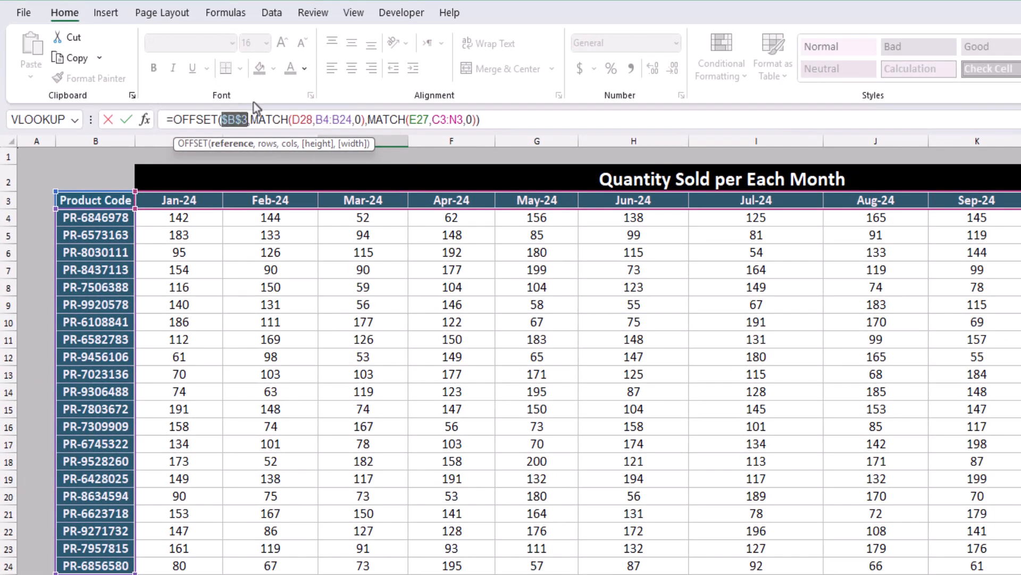
click(307, 118)
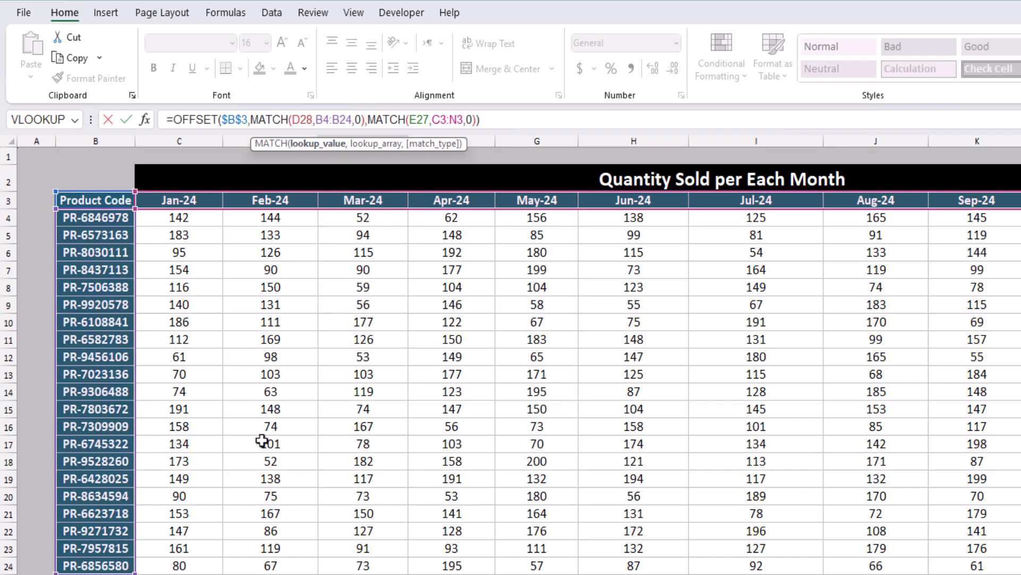
key(F4)
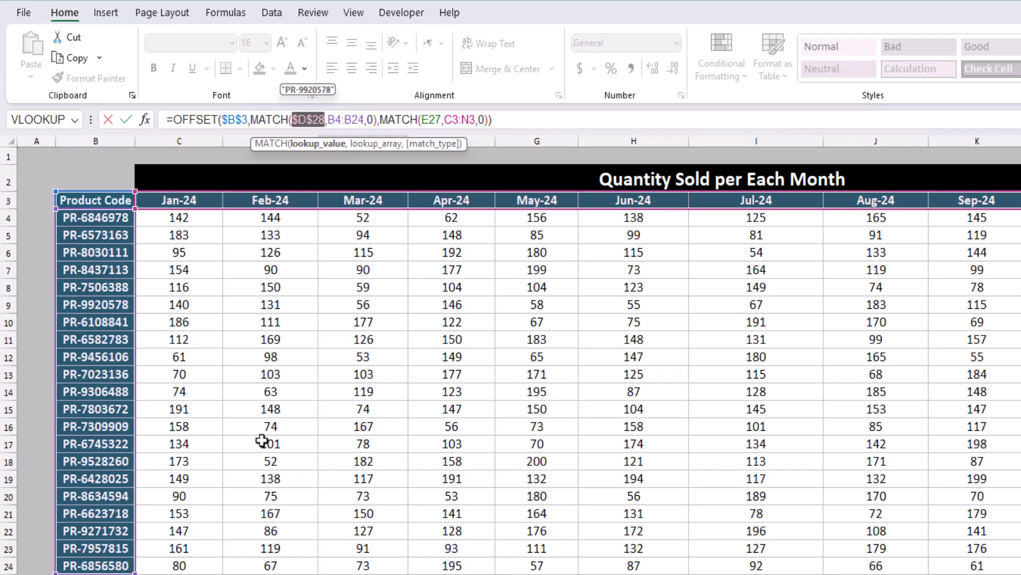
click(385, 145)
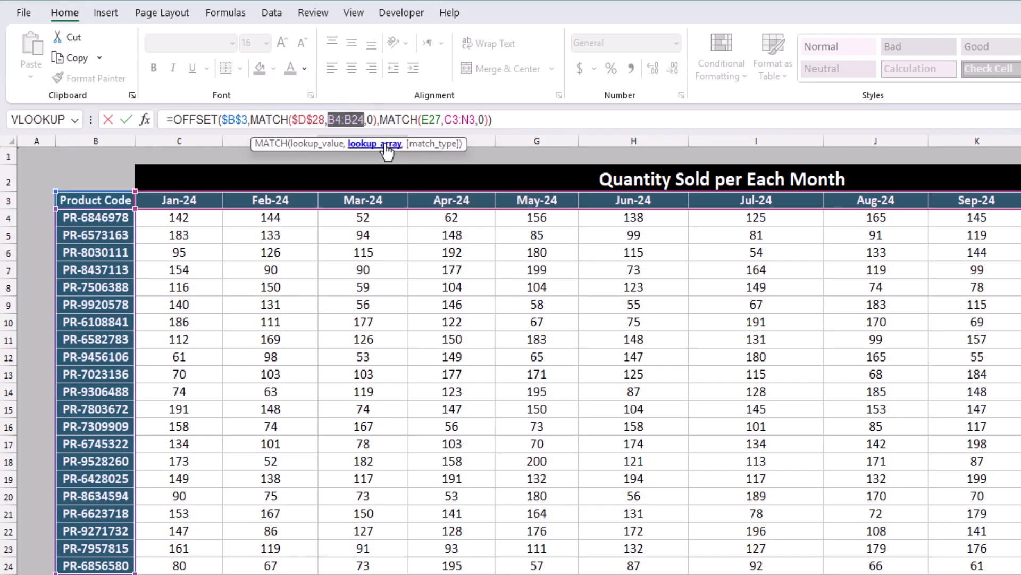
key(F4)
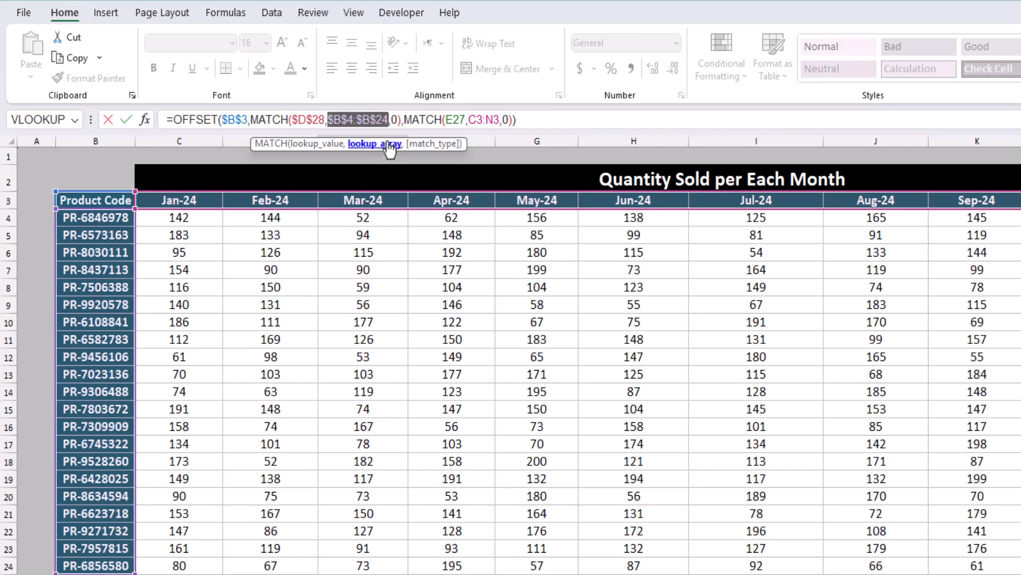
- Make the month header range in the second MATCH absolute as $C$3:$N$3, leaving E27 relative, and commit the formula
click(419, 126)
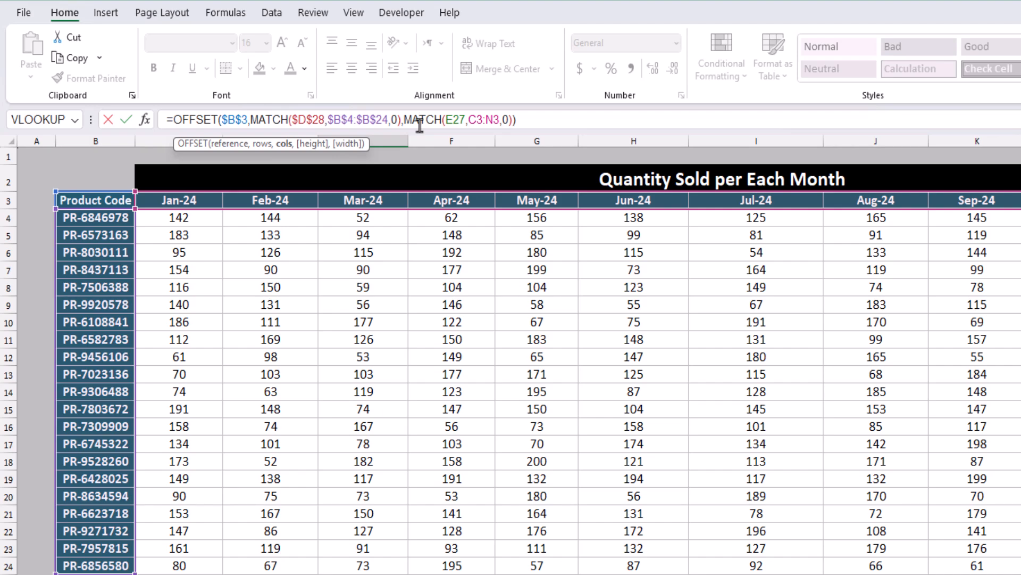
click(451, 121)
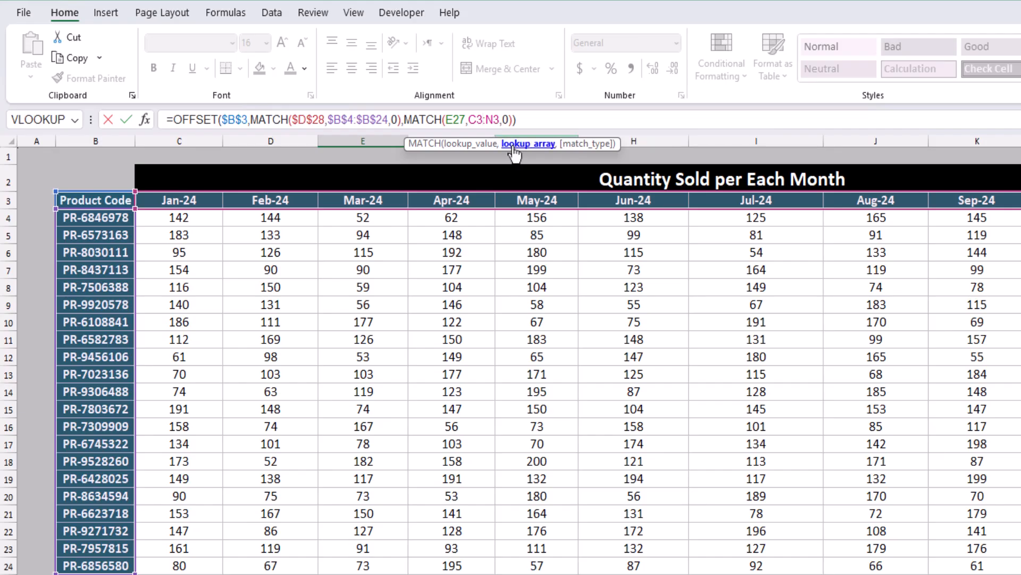
double_click(484, 119)
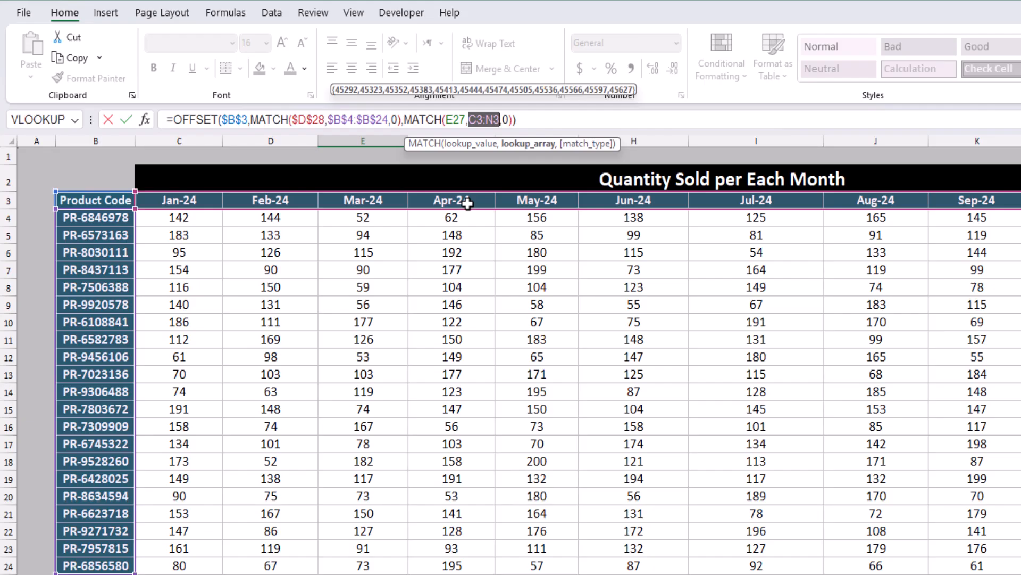
key(F4)
key(Return)
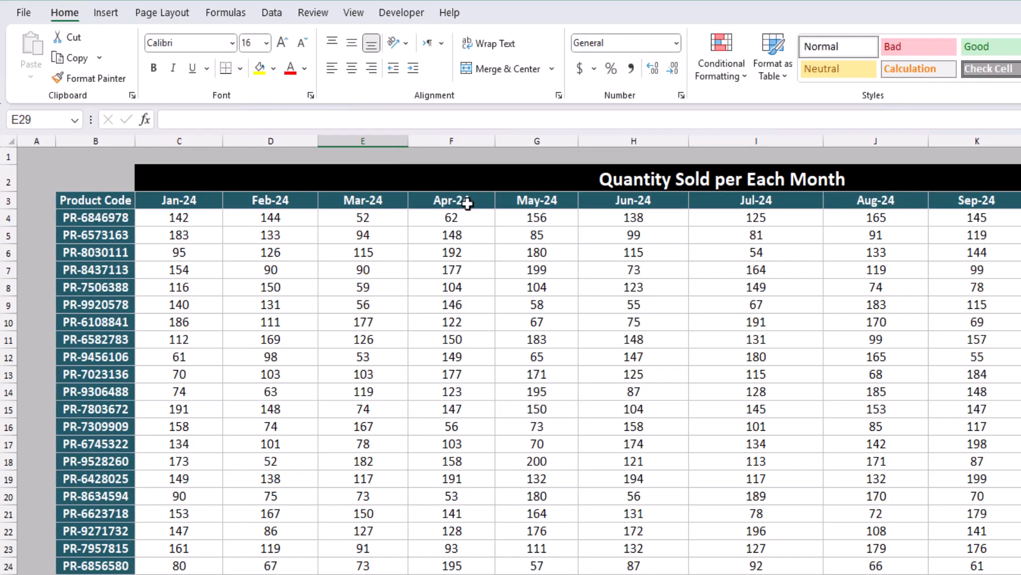
- Fill the E28 formula across the summary row through the AVREAGE Monthly Sold cell I28
key(Up)
key(shift+Right)
key(shift+Right)
key(shift+Right)
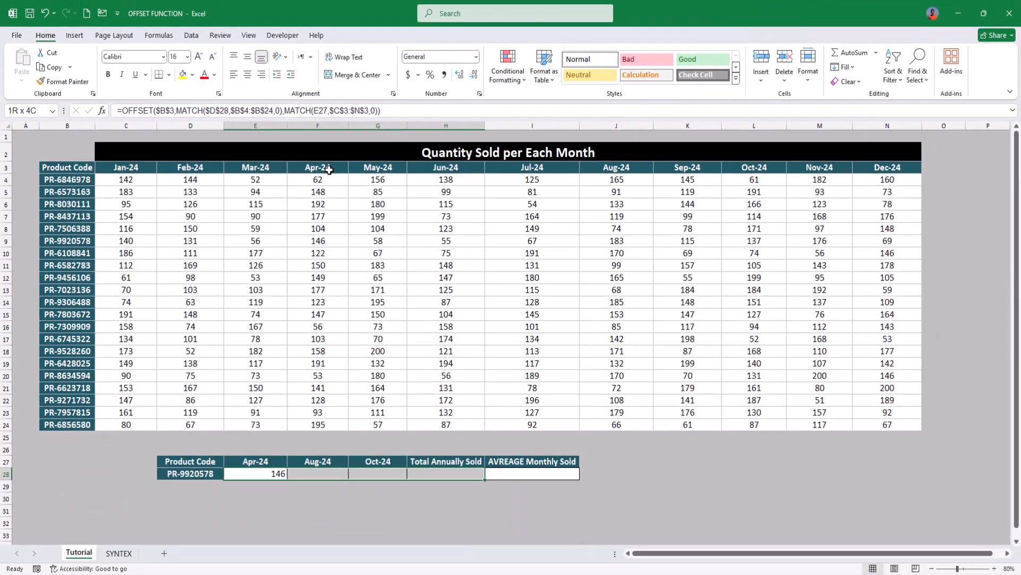
key(shift+Right)
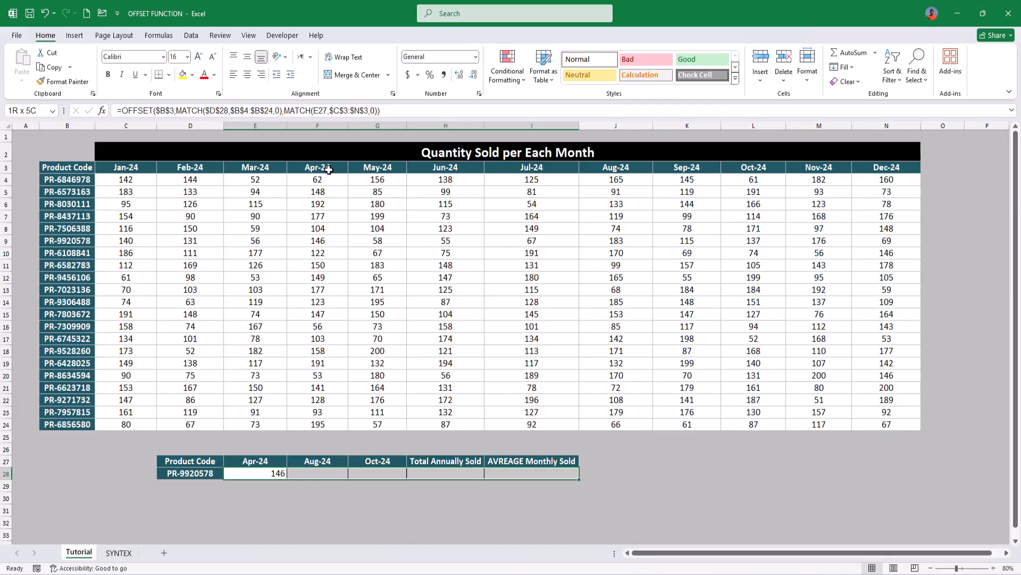
key(ctrl+r)
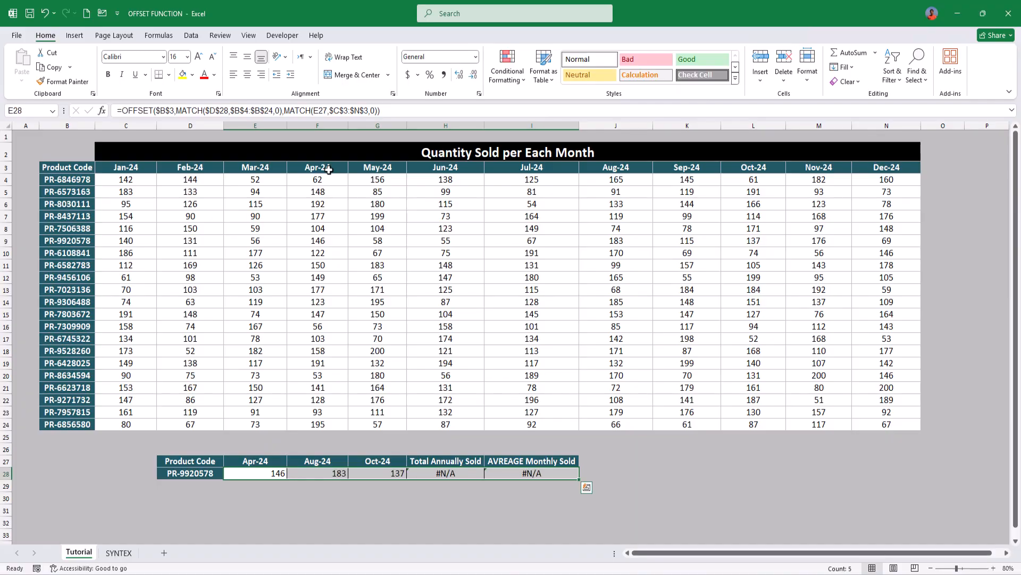
- Check the filled Aug-24 and Oct-24 results against the product's row 9, and inspect the formula under Total Annually Sold
key(Left)
key(Right)
key(Right)
key(Right)
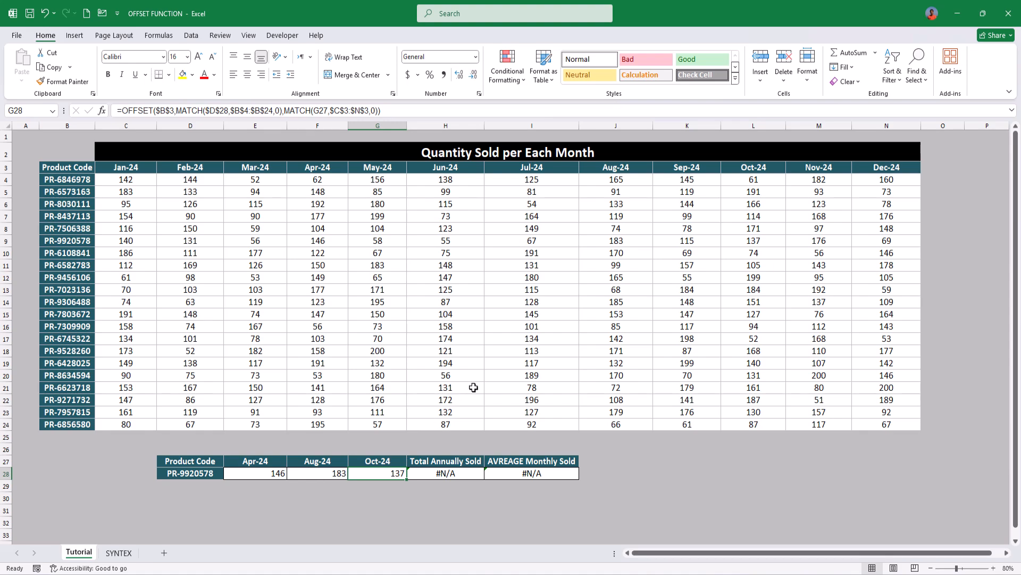
click(604, 236)
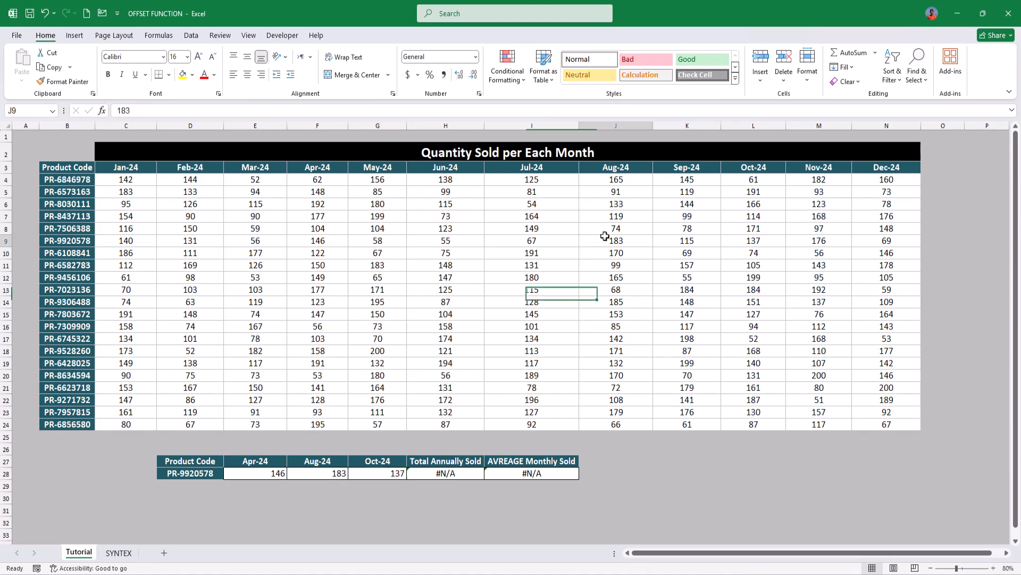
key(Right)
key(Right)
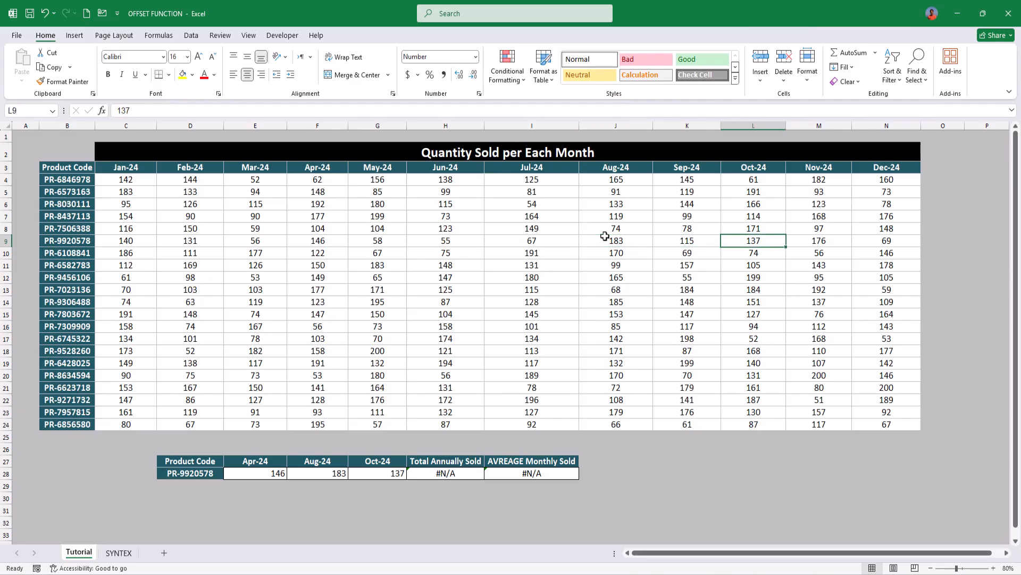
click(449, 475)
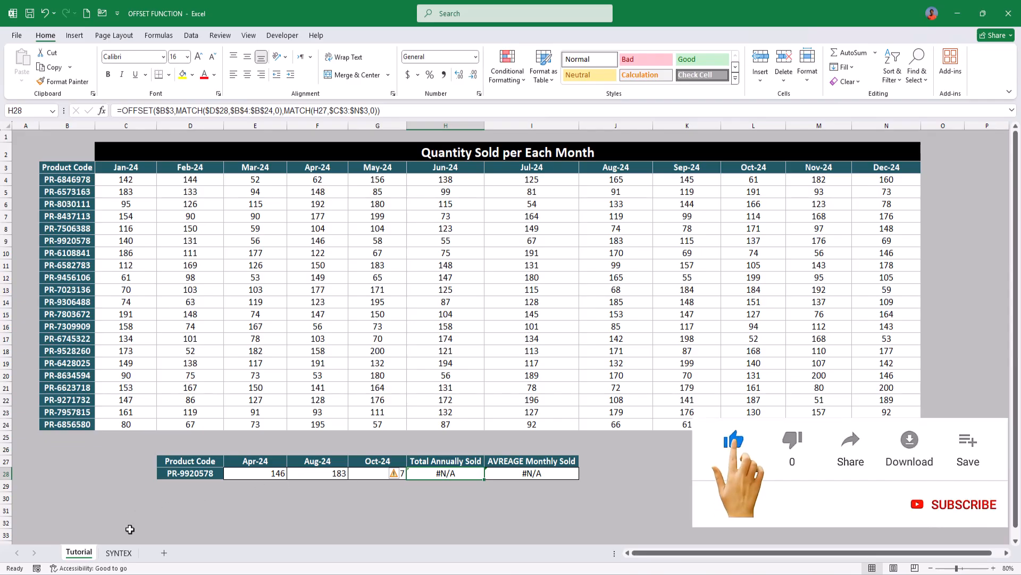
- Wrap the OFFSET in the Total Annually Sold formula (H28) in SUM and replace its month-column MATCH with 1
click(120, 554)
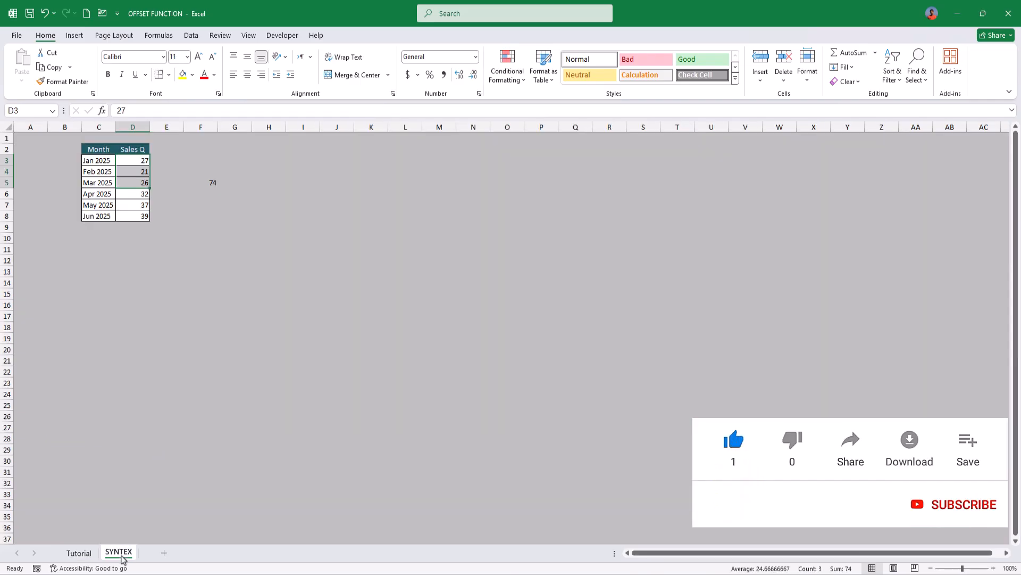
click(78, 553)
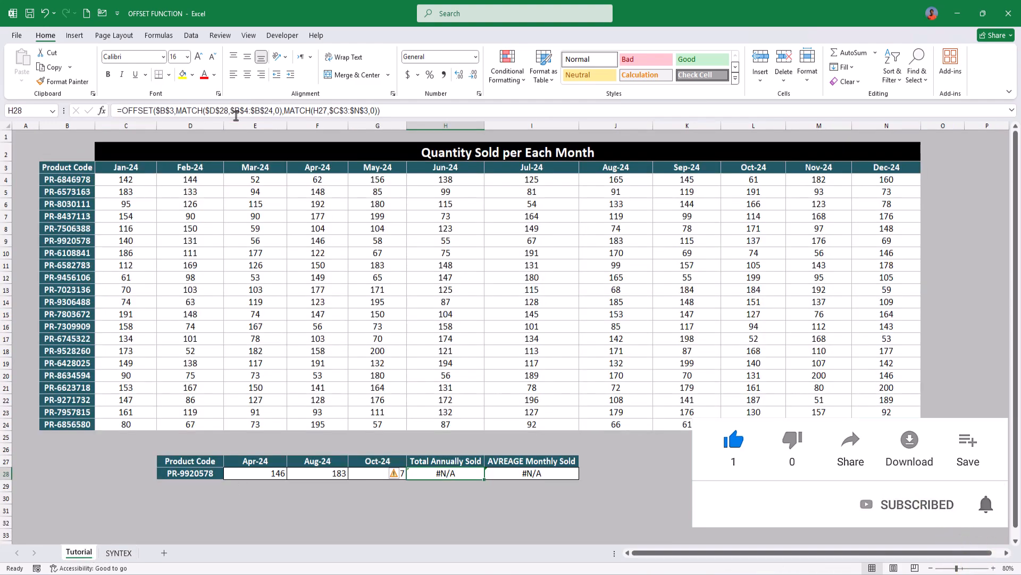
click(121, 110)
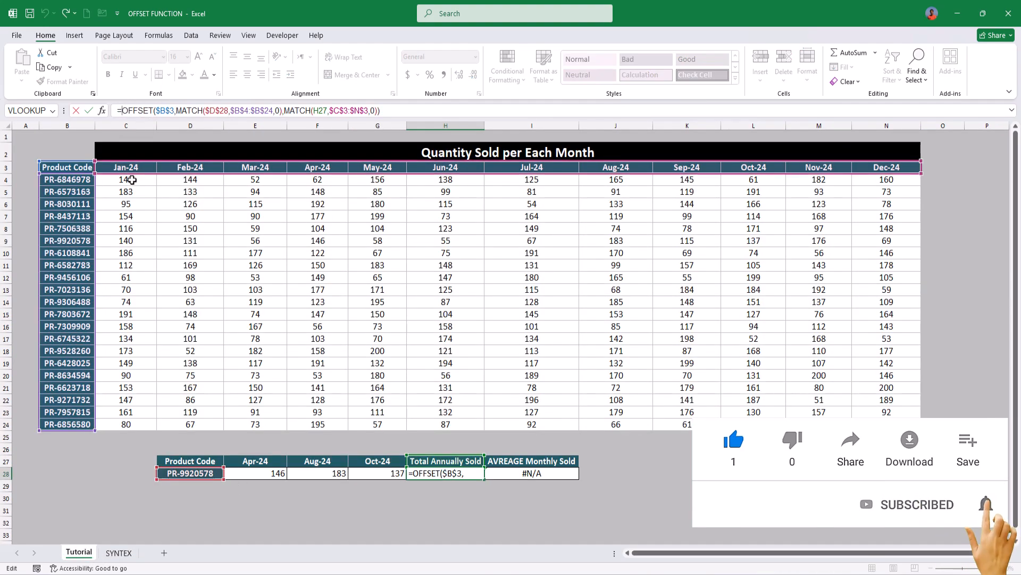
text(SUM()
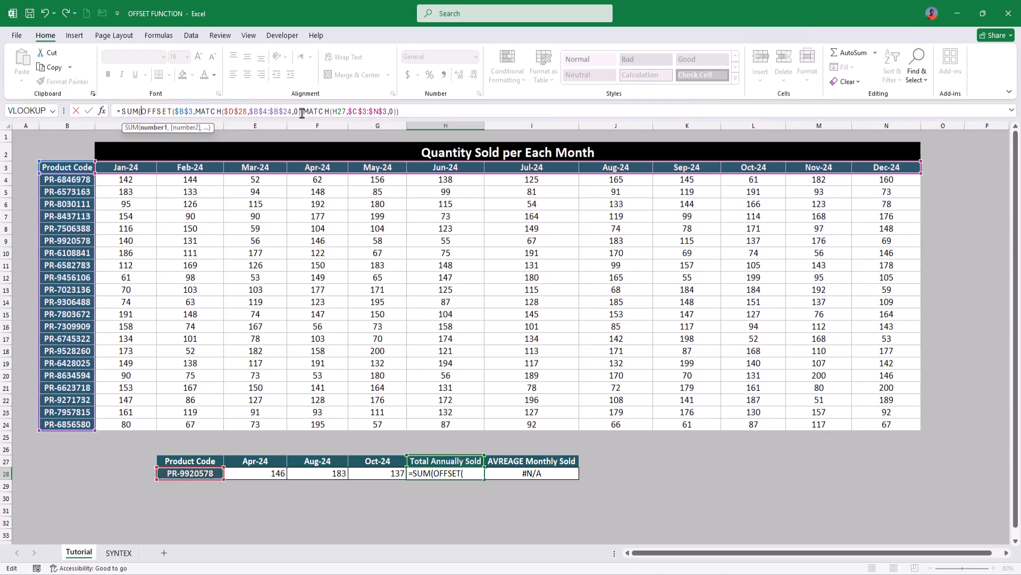
drag(303, 114, 505, 132)
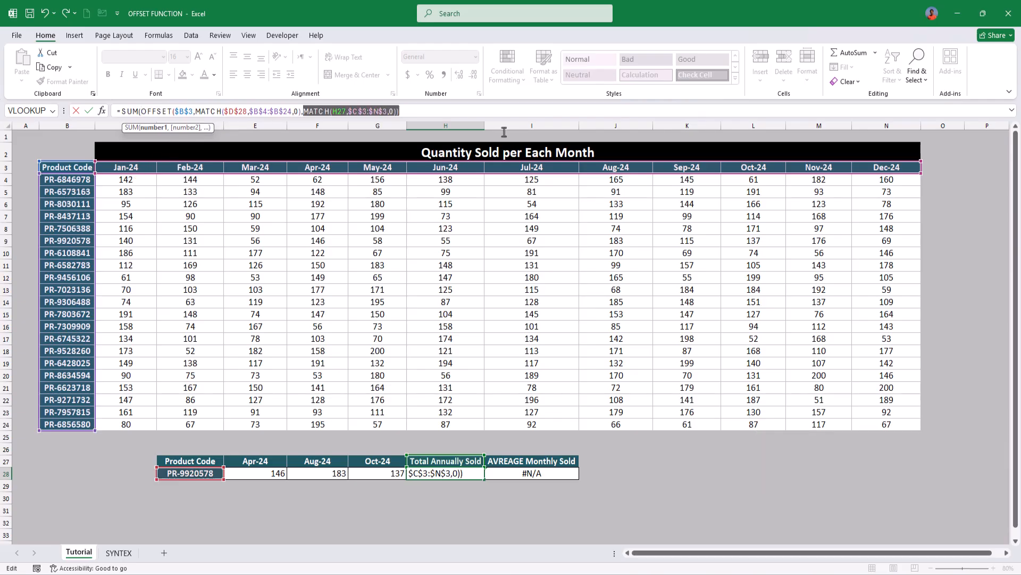
text(1)
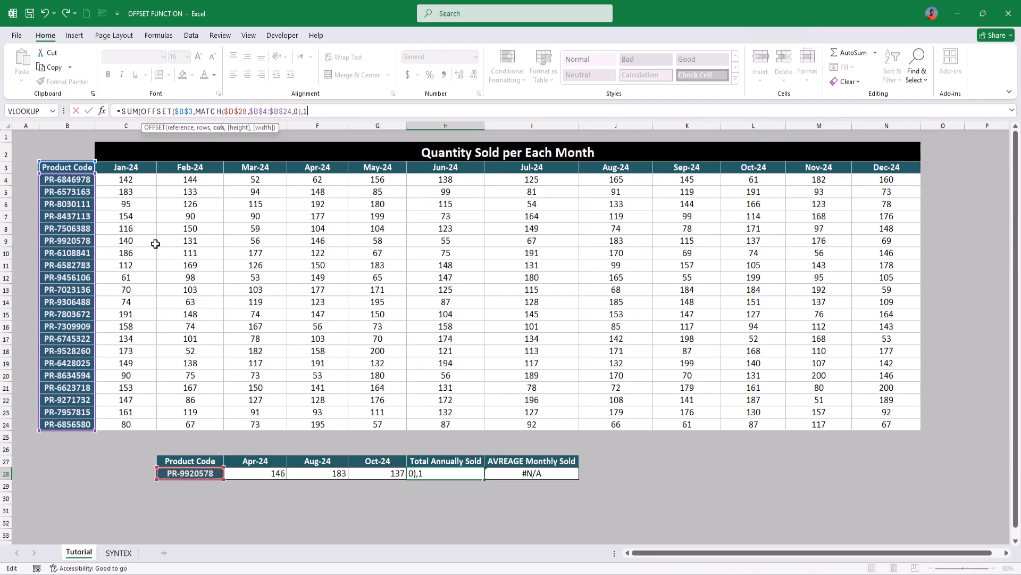
- Complete the H28 OFFSET with a height of 1 and a width of 12, close the SUM, and commit the formula
text(,)
text(,1,12)
text())
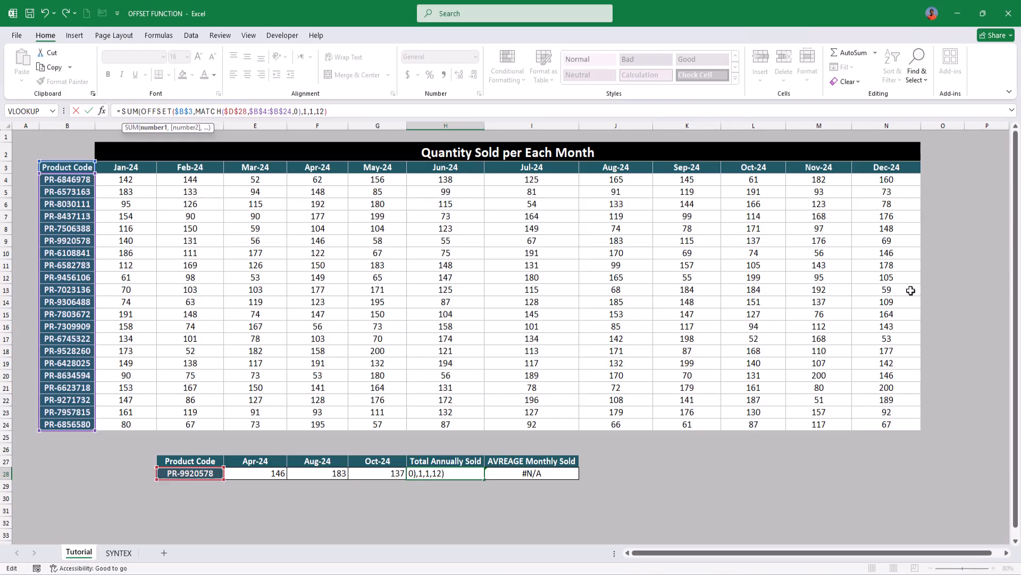
text())
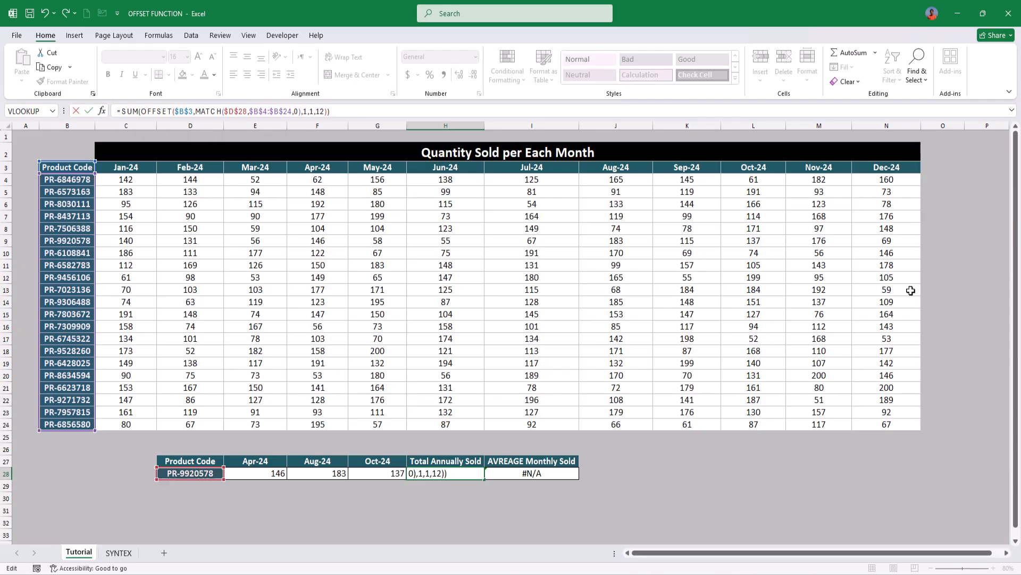
key(Return)
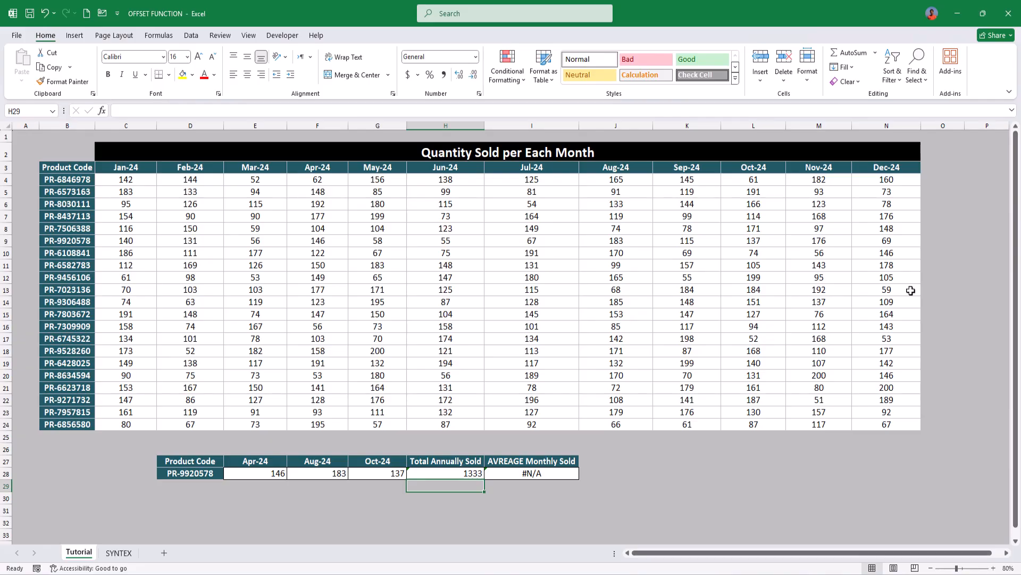
- Check the H28 total against the sum of the product's monthly quantities from C9 through Dec-24
key(Up)
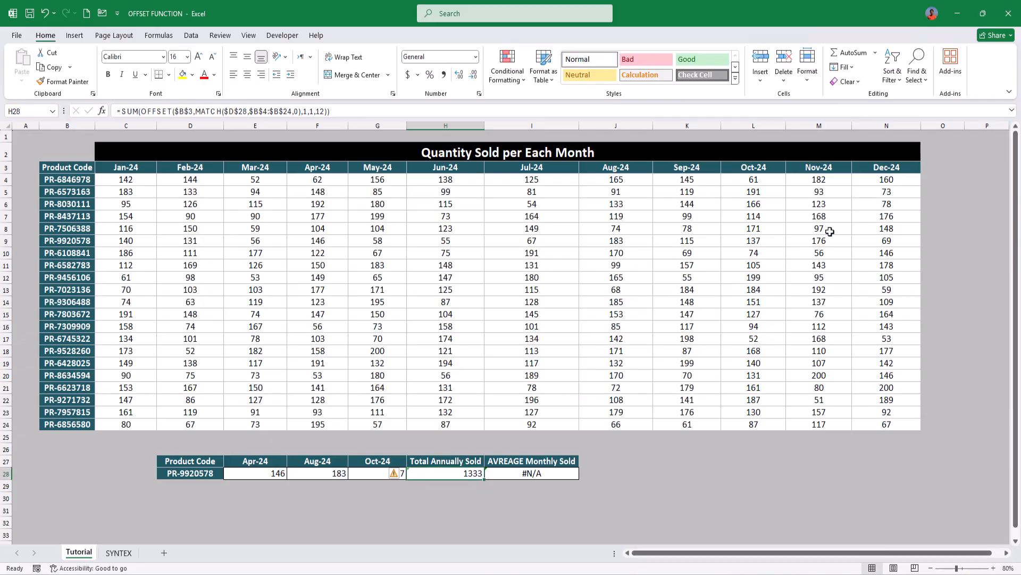
click(127, 239)
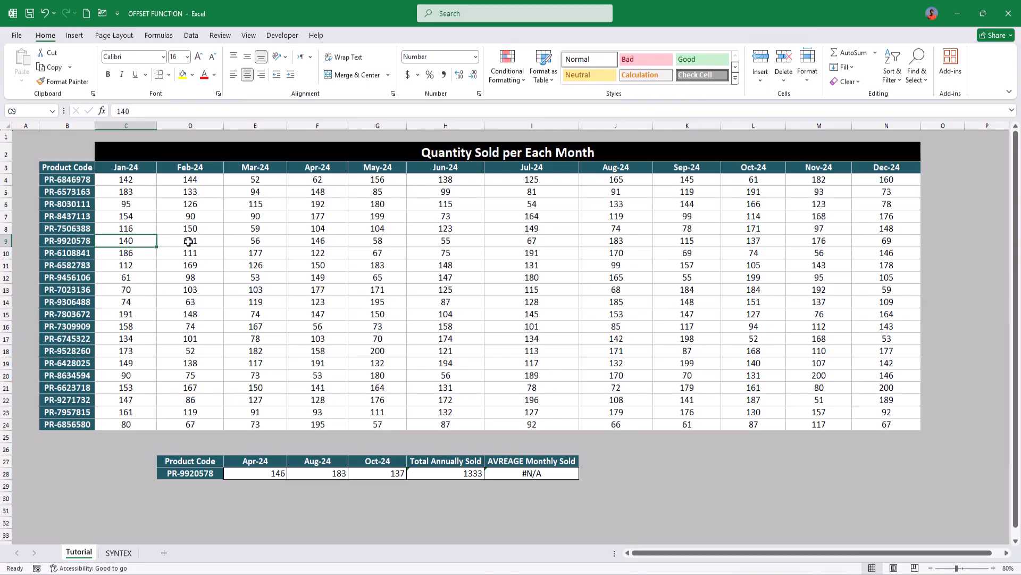
key(ctrl+shift+Right)
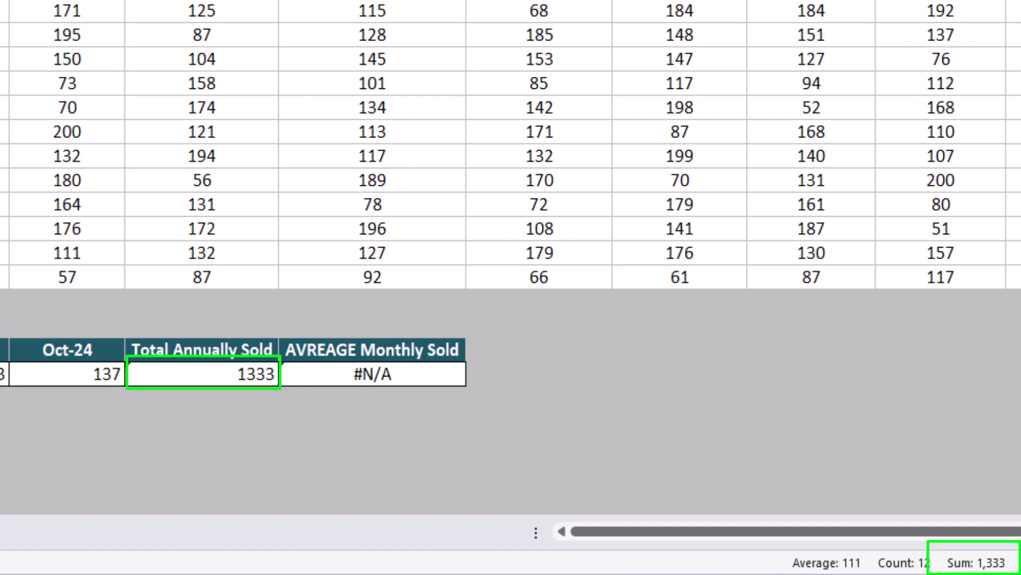
- Copy the H28 formula into I28 with SUM replaced by AVERAGE, and compare the result with the average of C9:N9
click(159, 370)
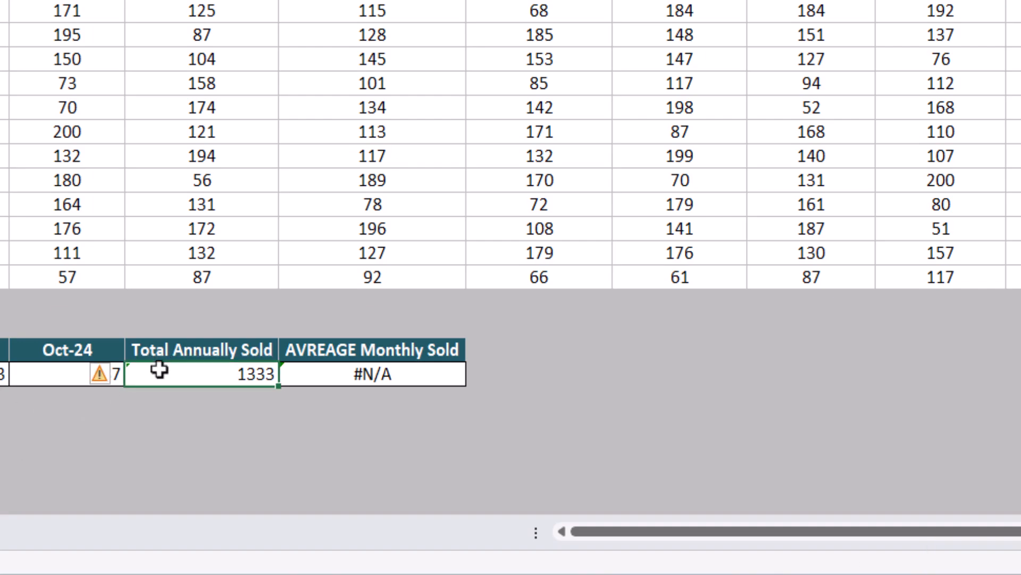
key(ctrl+c)
key(Right)
key(ctrl+v)
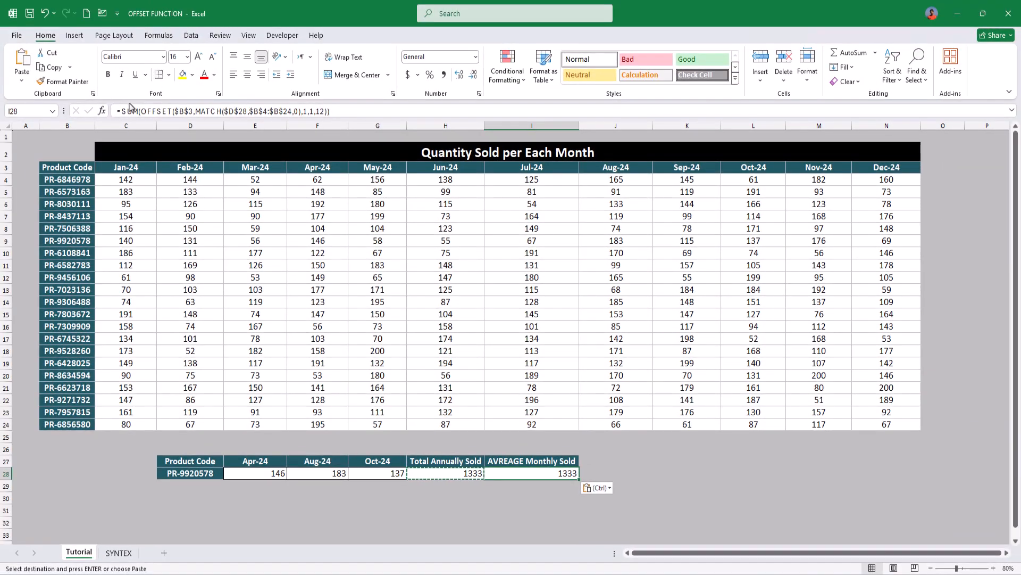
double_click(130, 106)
text(average)
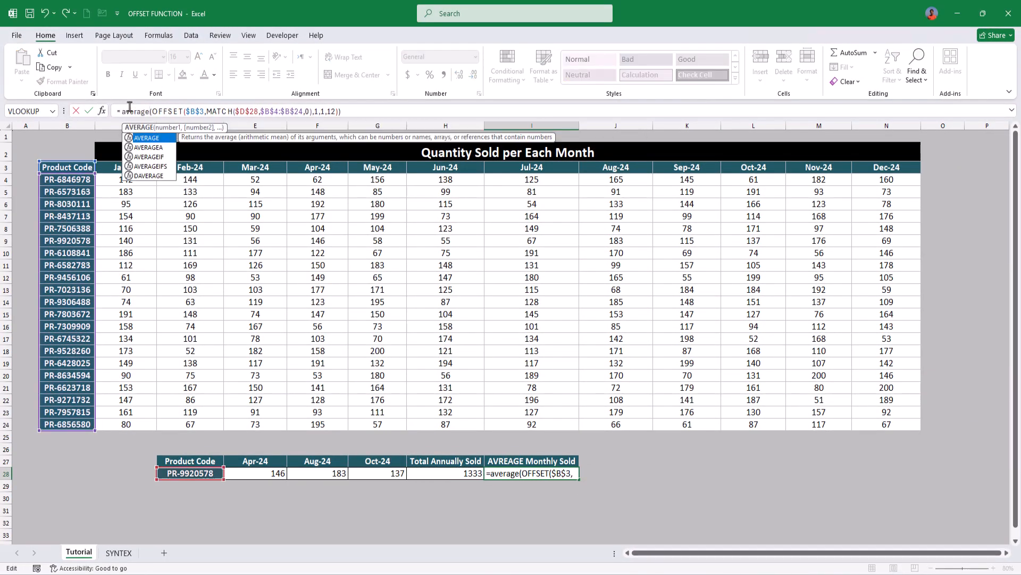
key(Return)
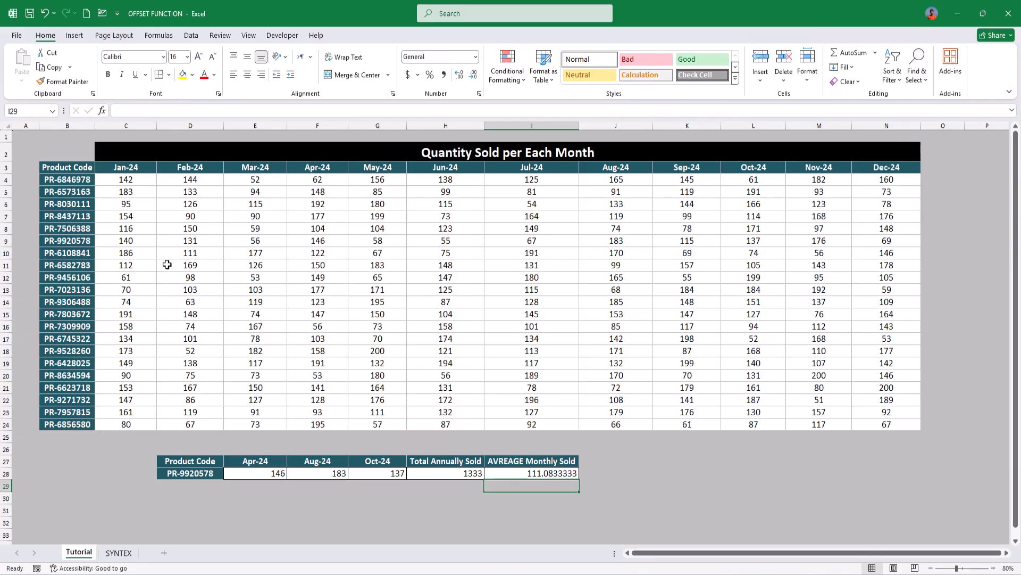
drag(128, 240, 905, 242)
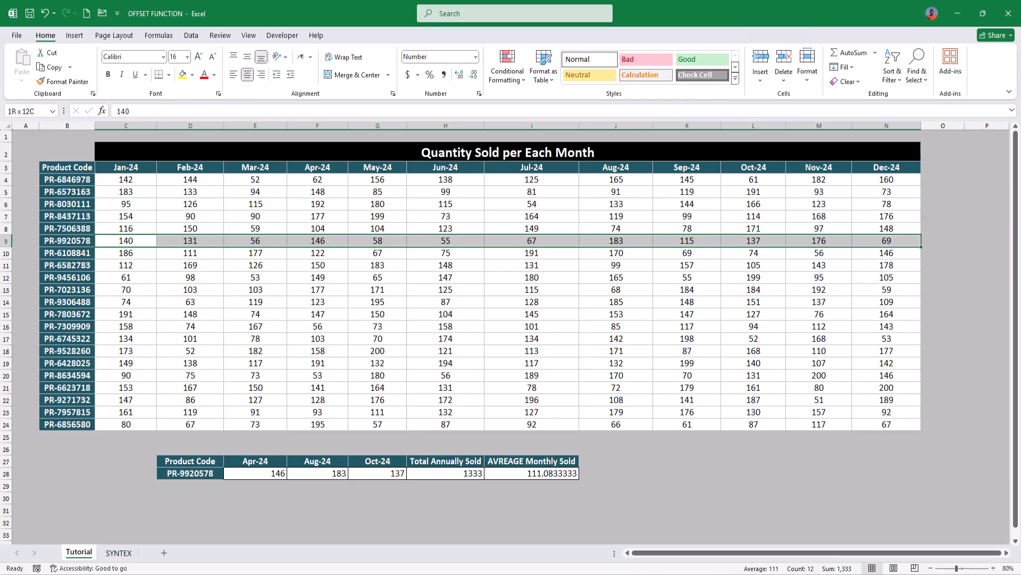
- Choose PR-8437113 as the product code in D28 of the summary table
click(220, 473)
click(228, 472)
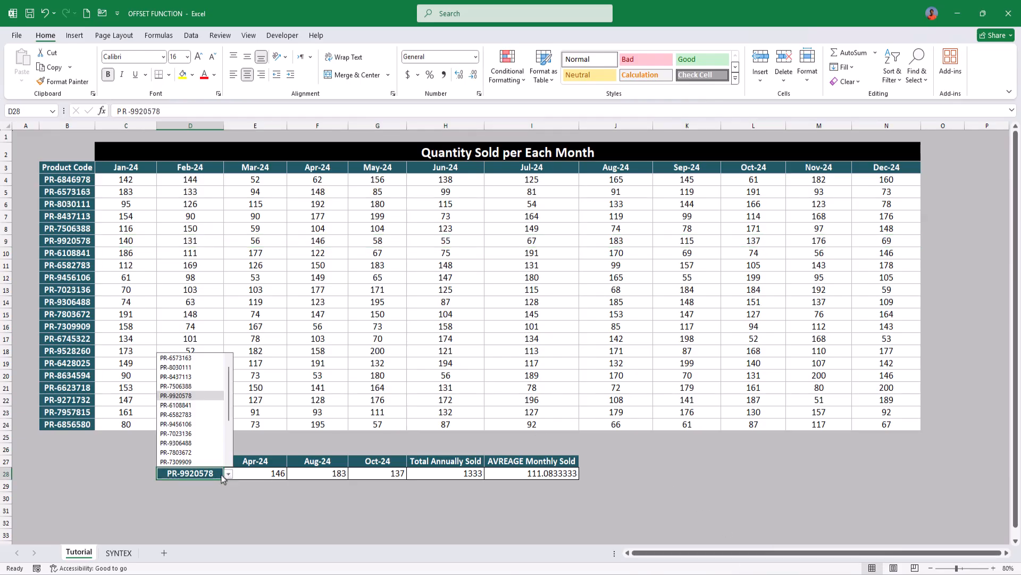
click(207, 382)
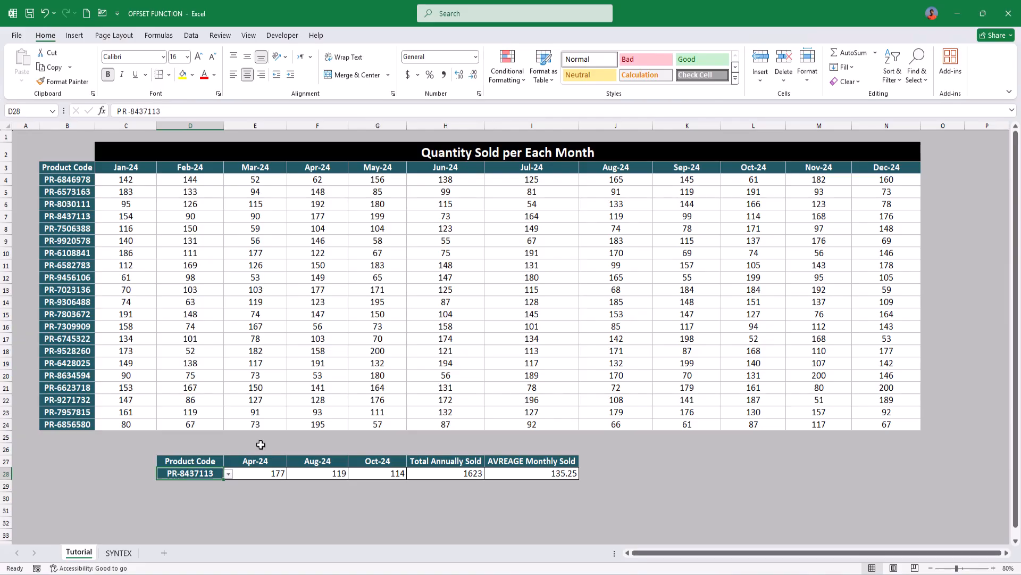
- On the SYNTEX sheet, enter =OFFSET(D5,-2,-1) in cell E7, using the Mar 2025 sales cell as the reference
click(119, 553)
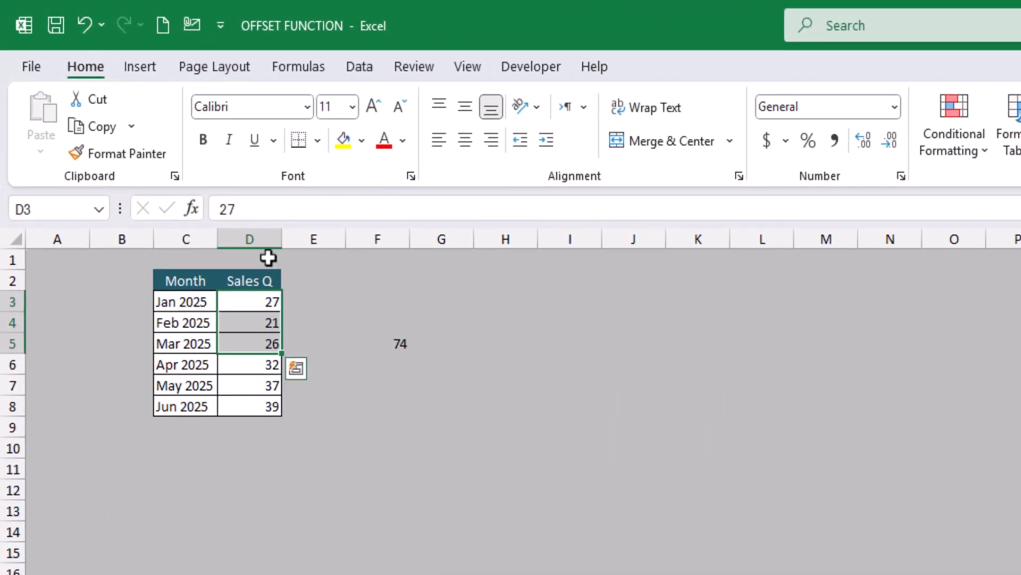
click(250, 341)
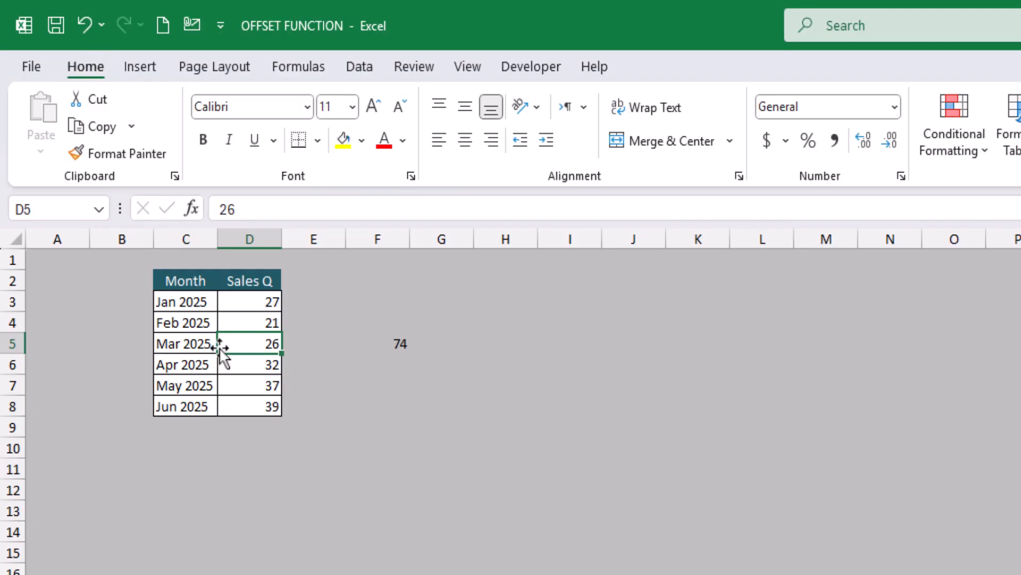
click(332, 379)
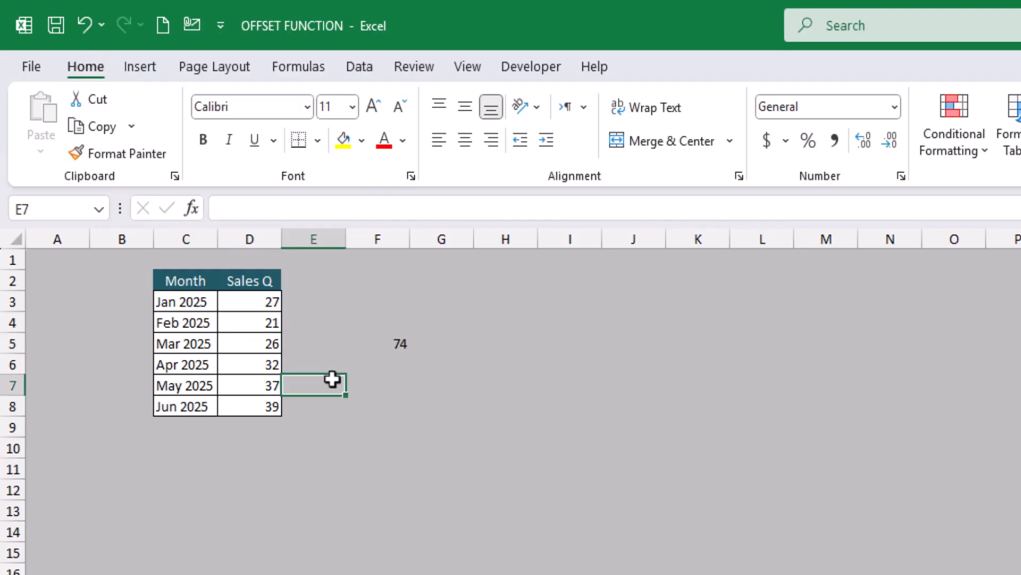
text(=off)
key(Tab)
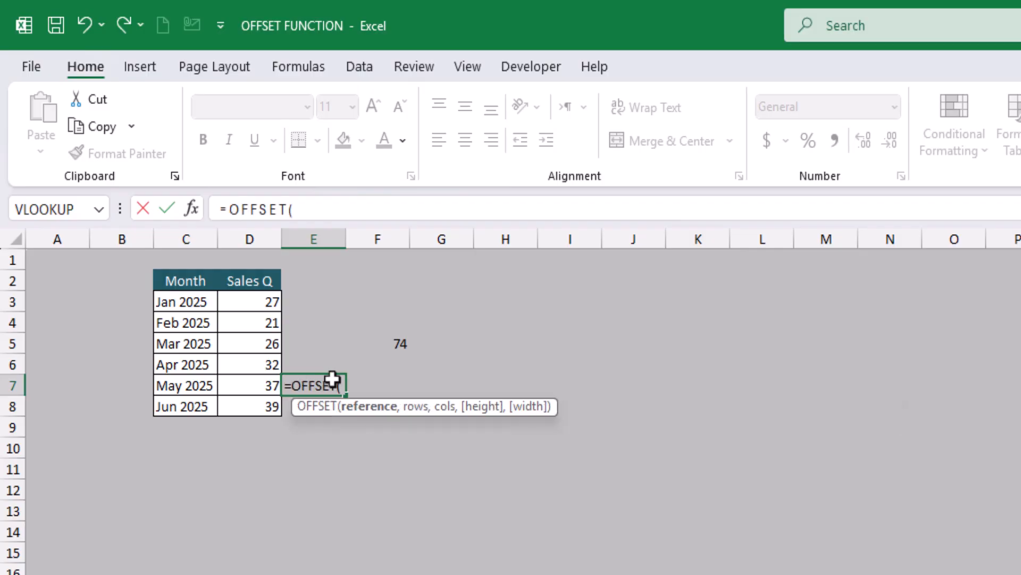
click(245, 344)
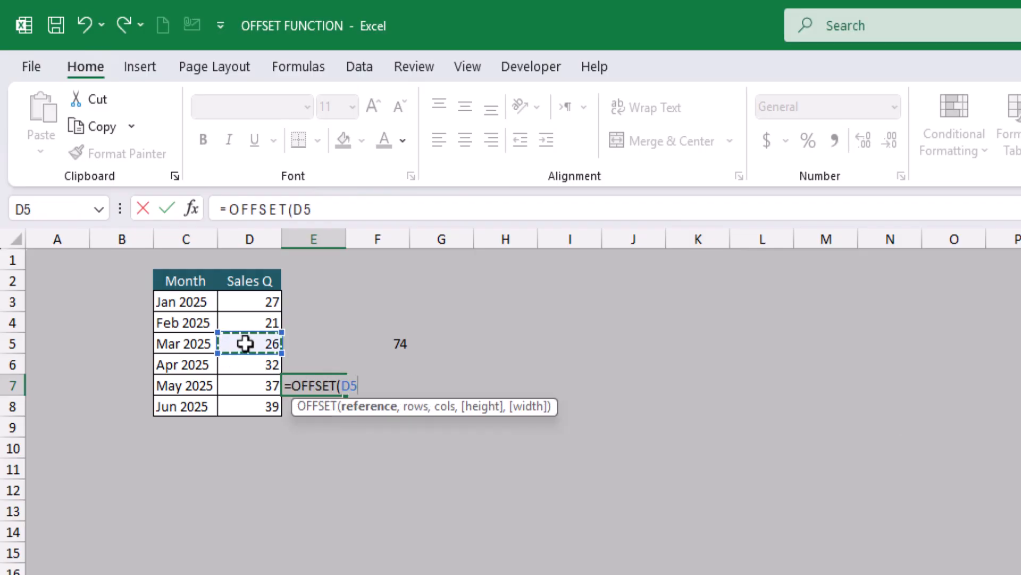
text(,)
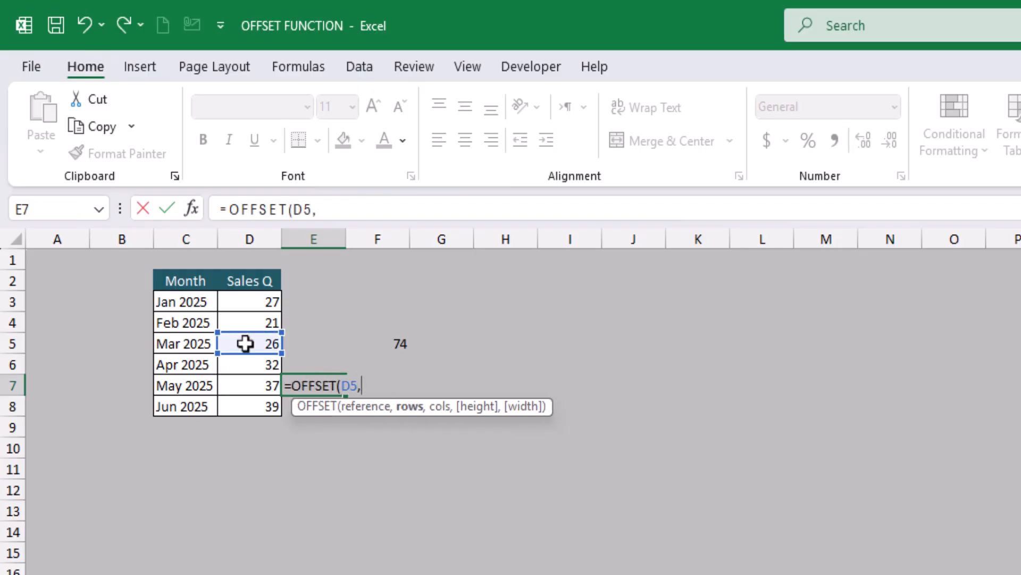
text(-2,-1)
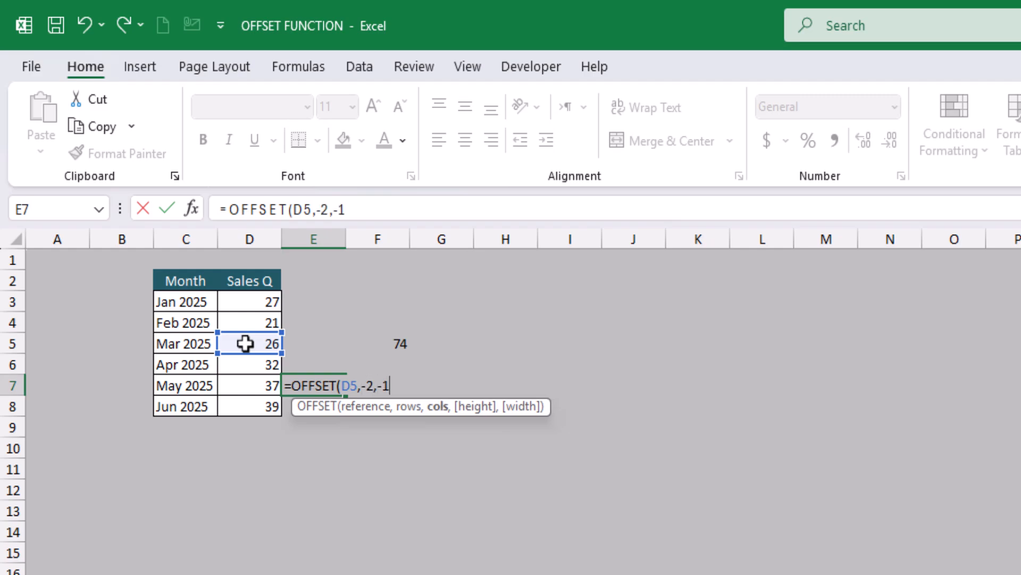
text())
key(Return)
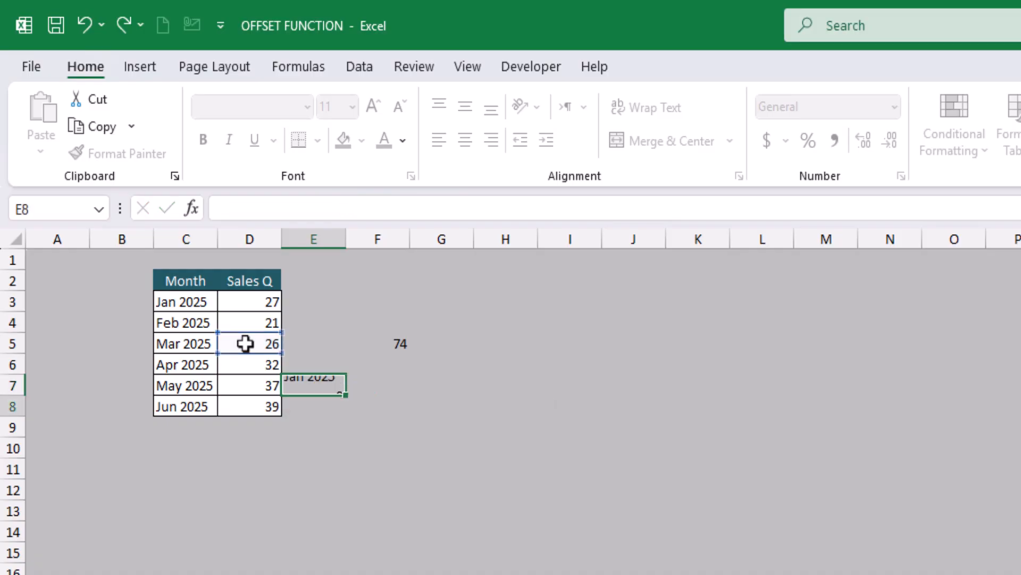